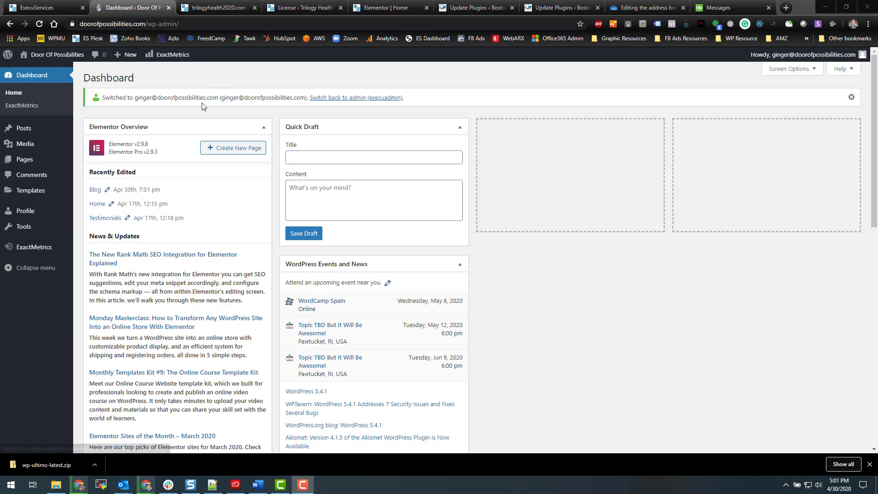
Open the list of all posts and create a new post.
mouse_move(21, 129)
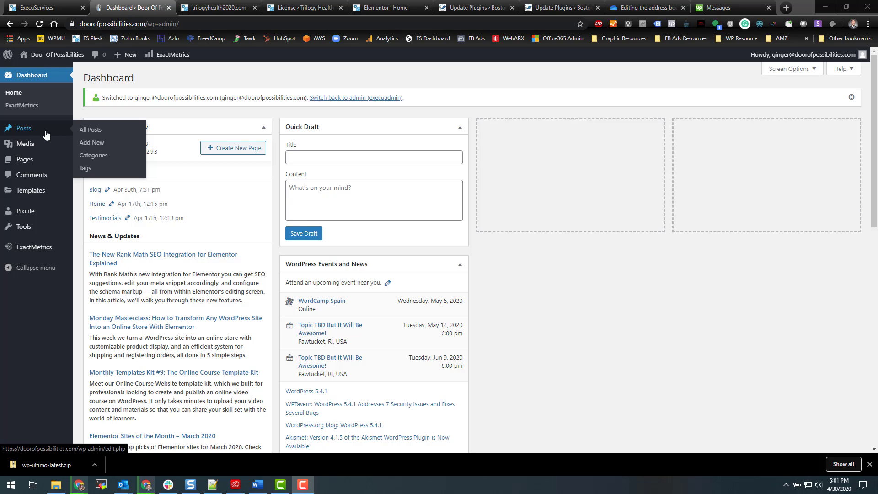
left_click(99, 131)
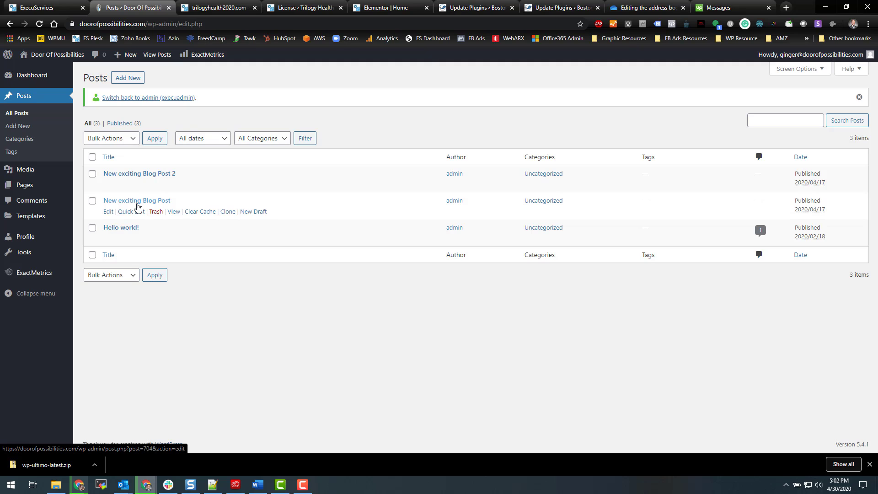
left_click(130, 84)
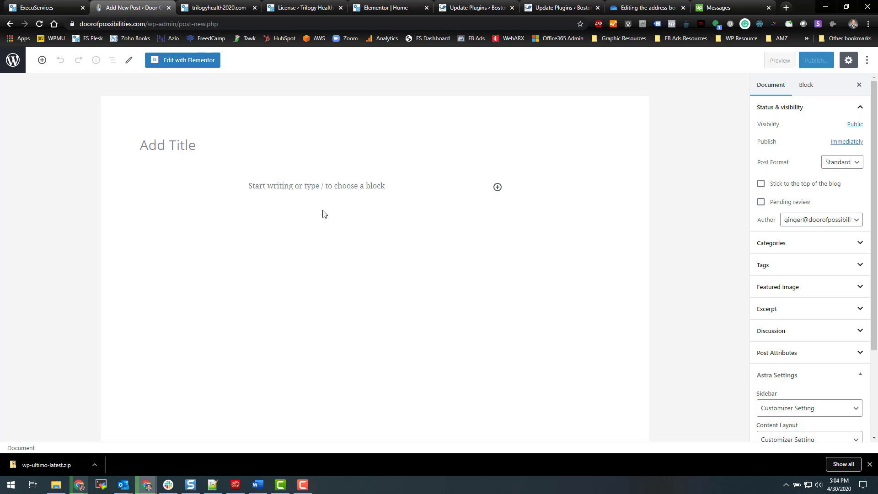
Turn off Fullscreen mode in the post editor's view options.
scroll(777, 311, "down", 3)
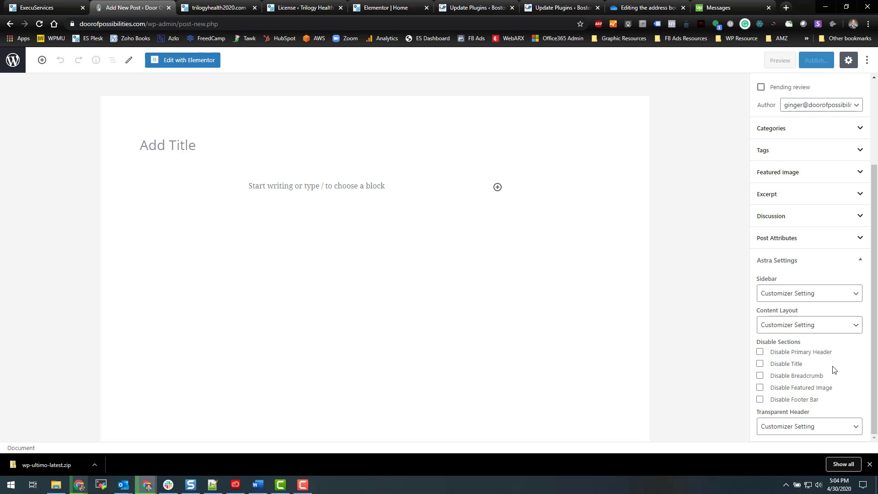
scroll(835, 368, "up", 3)
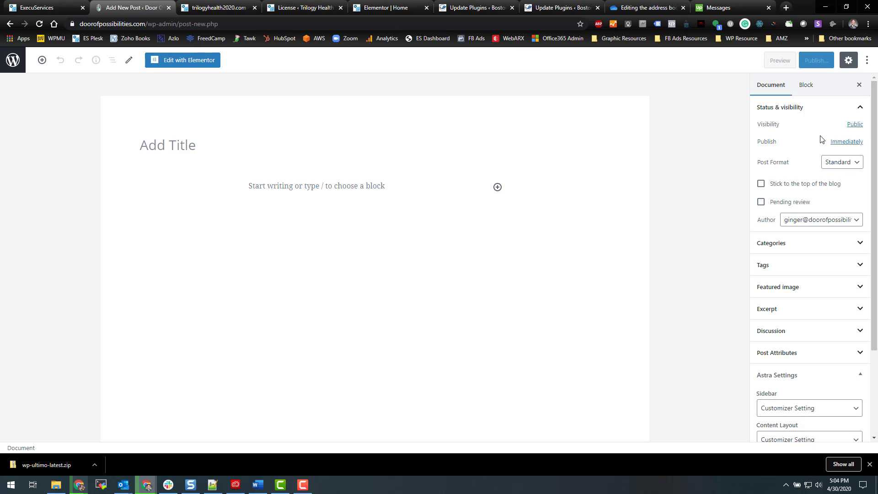
left_click(867, 60)
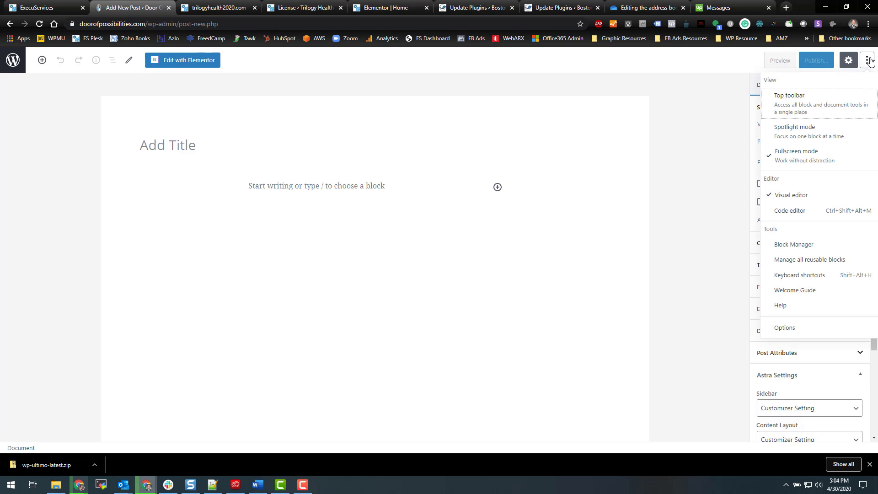
left_click(794, 158)
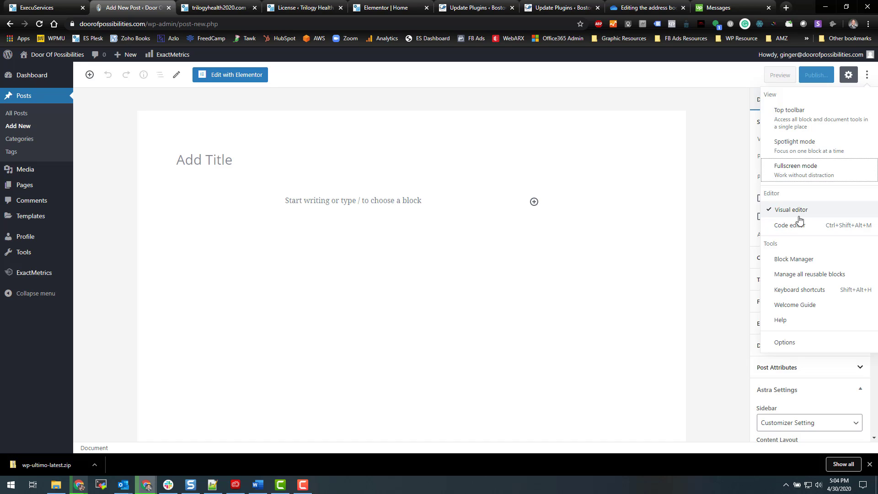
Try the Code editor, Spotlight mode and Top toolbar options one at a time, reverting each one.
left_click(798, 230)
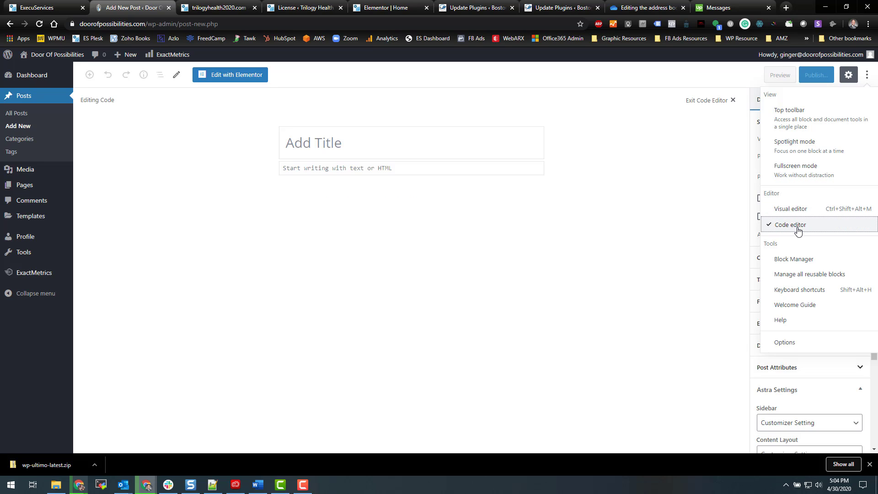
left_click(798, 211)
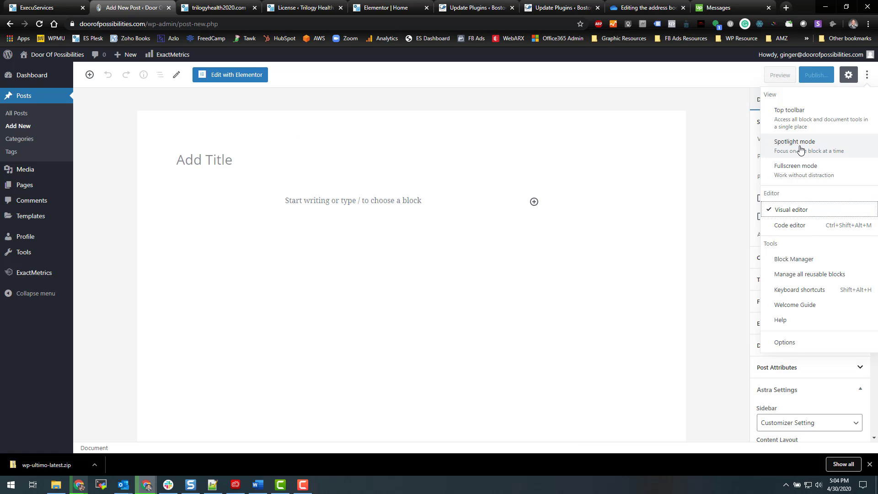
left_click(837, 149)
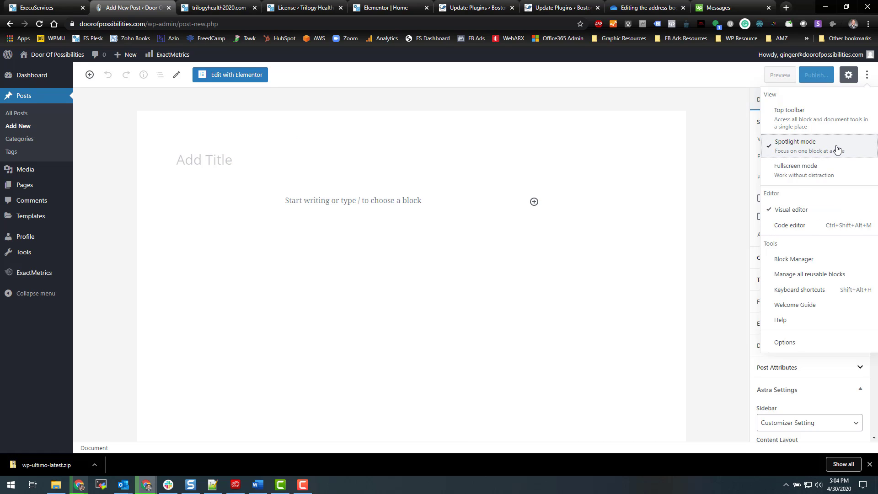
left_click(837, 149)
left_click(805, 124)
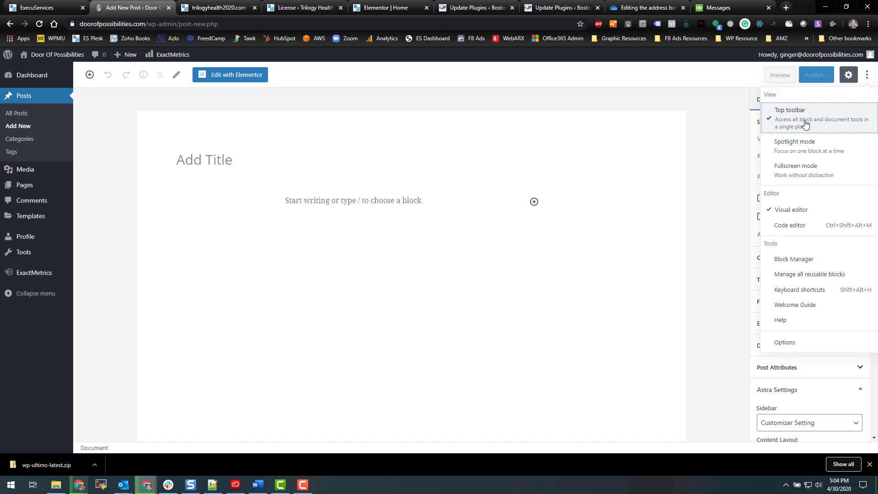
left_click(805, 124)
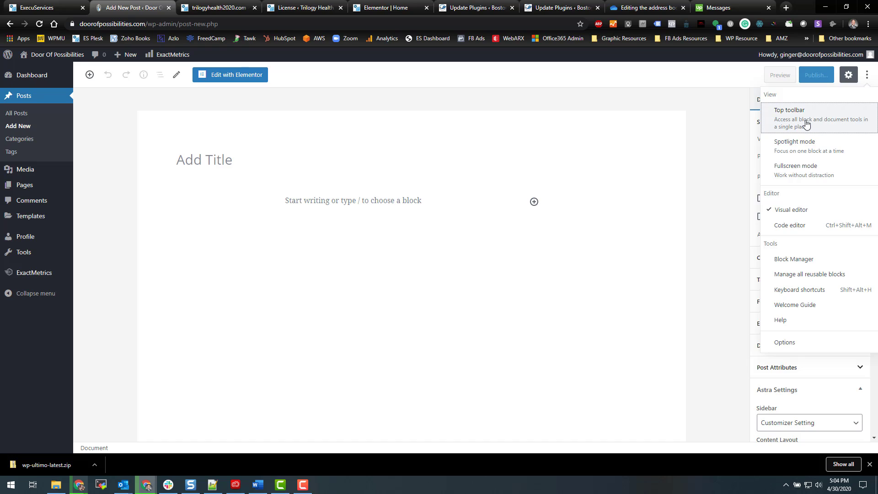
left_click(868, 74)
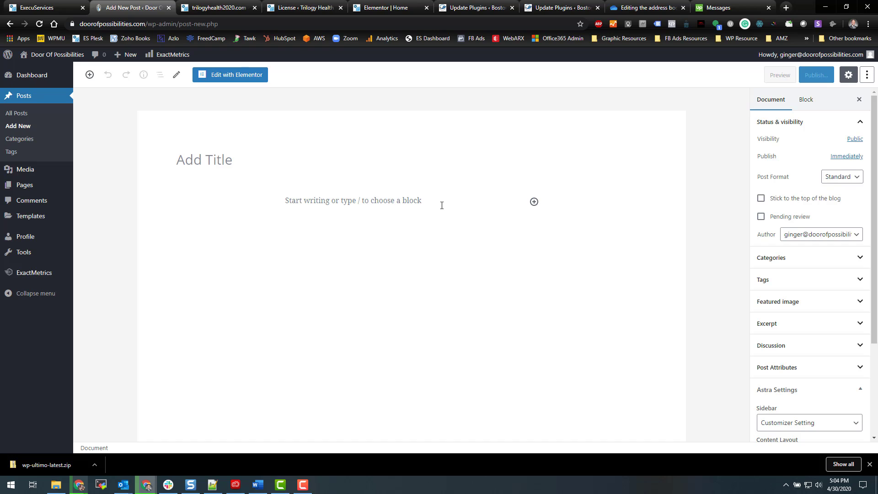
Add an empty paragraph block below the post title and return the cursor to the title field.
left_click(216, 158)
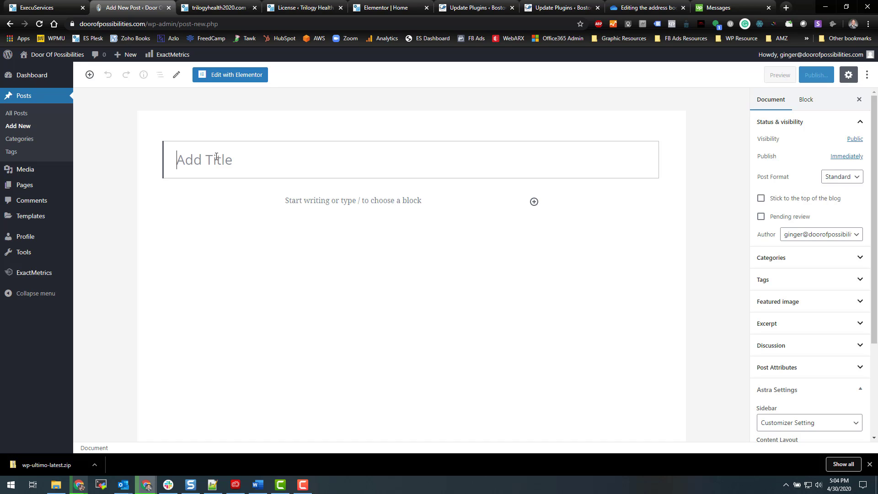
left_click(314, 203)
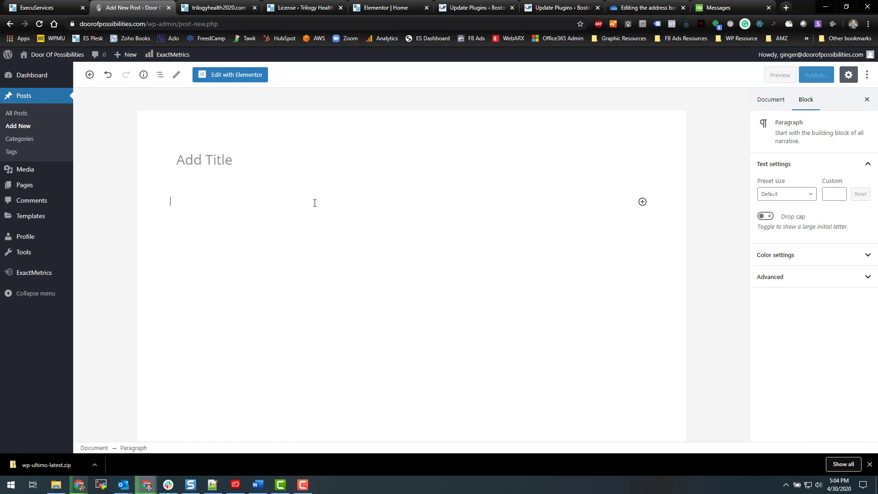
left_click(259, 165)
left_click(251, 200)
left_click(239, 158)
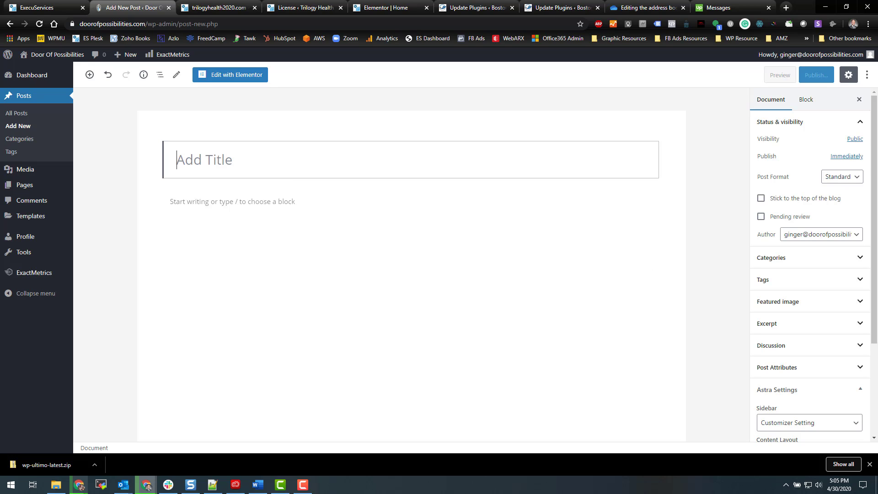
Insert the ExecuServices_Agreement_ValetPartz file into the post body as a File block and remove that block.
left_click_drag(877, 212, 298, 196)
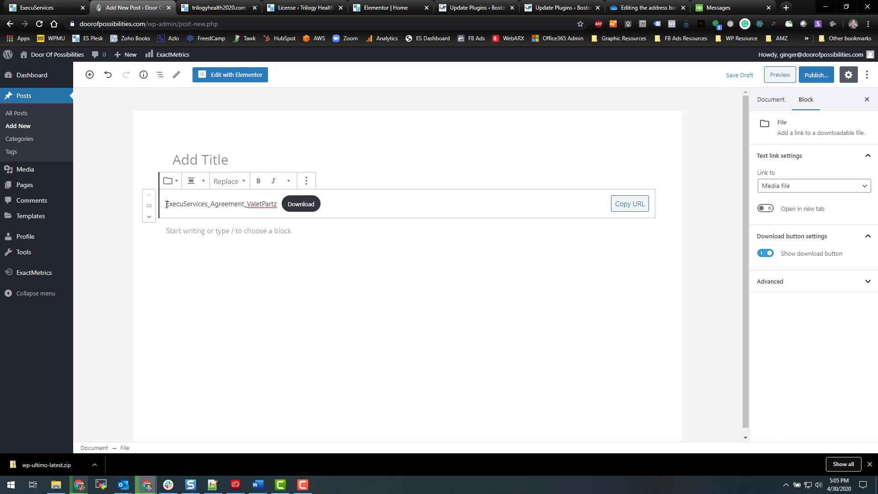
left_click_drag(166, 204, 204, 206)
left_click(207, 205)
left_click(306, 183)
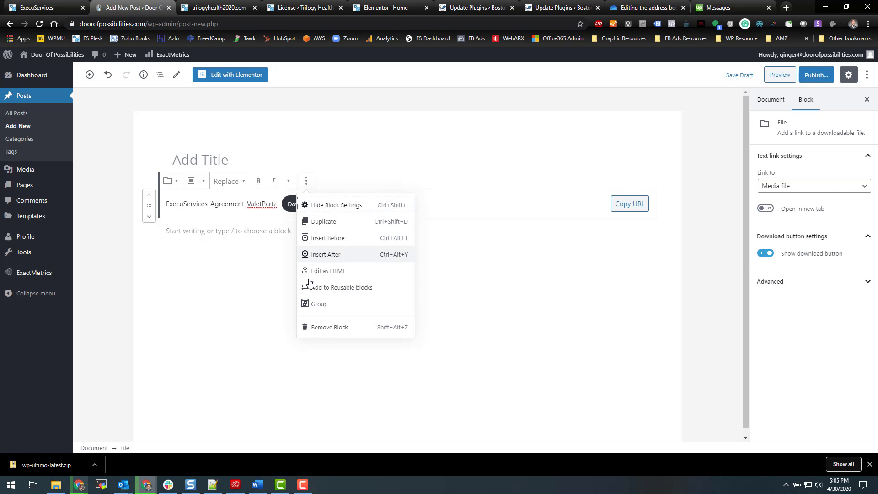
left_click(332, 329)
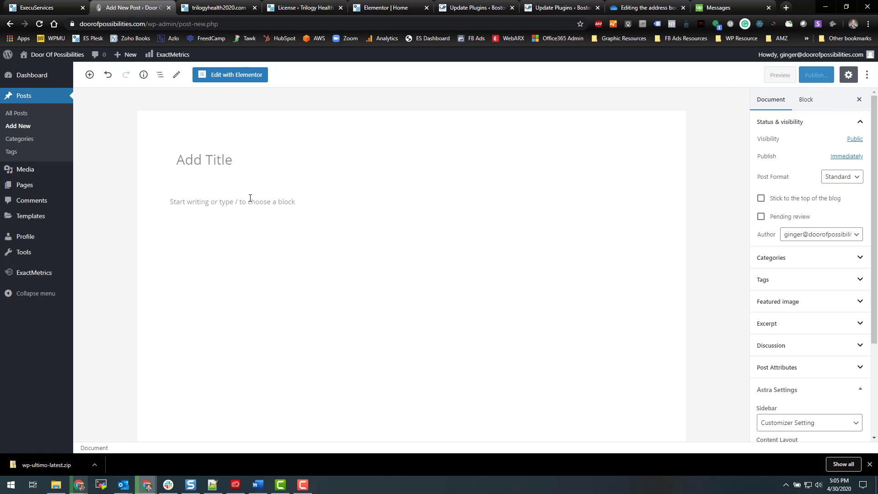
Enter the sample text "bgdfgdfgdfg" in the paragraph block below the title.
left_click(203, 155)
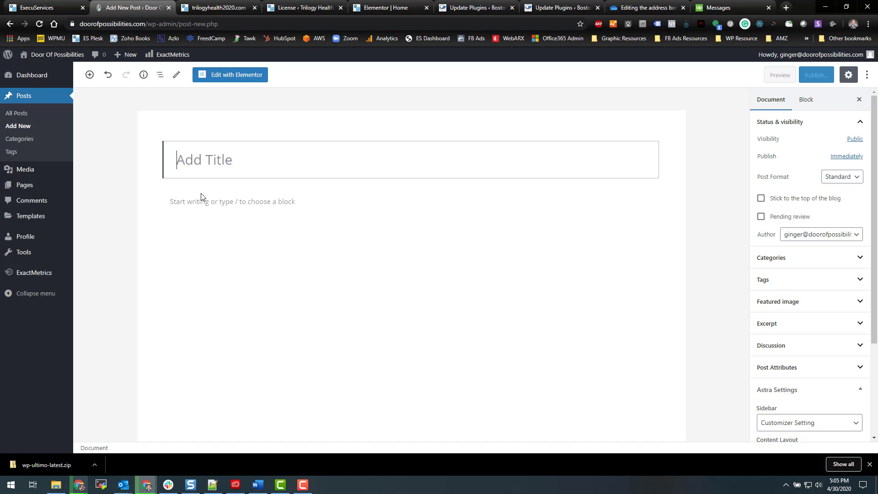
left_click(220, 204)
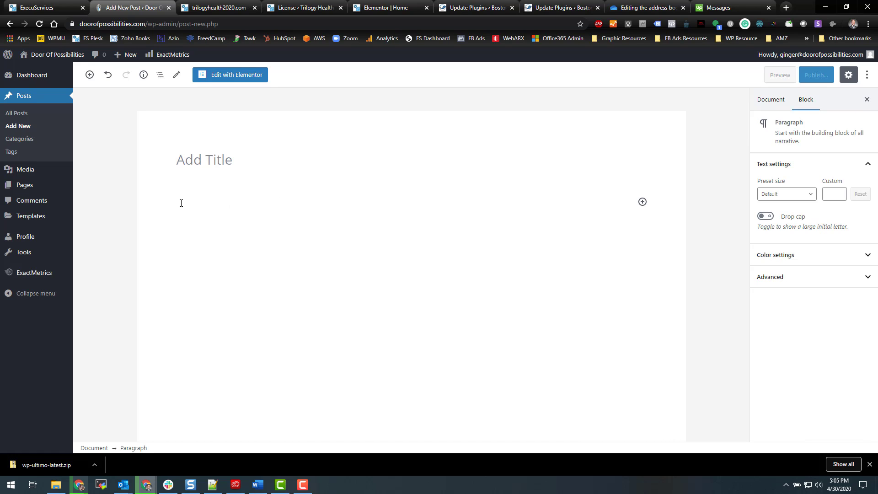
type("bgdfgdfgdfg")
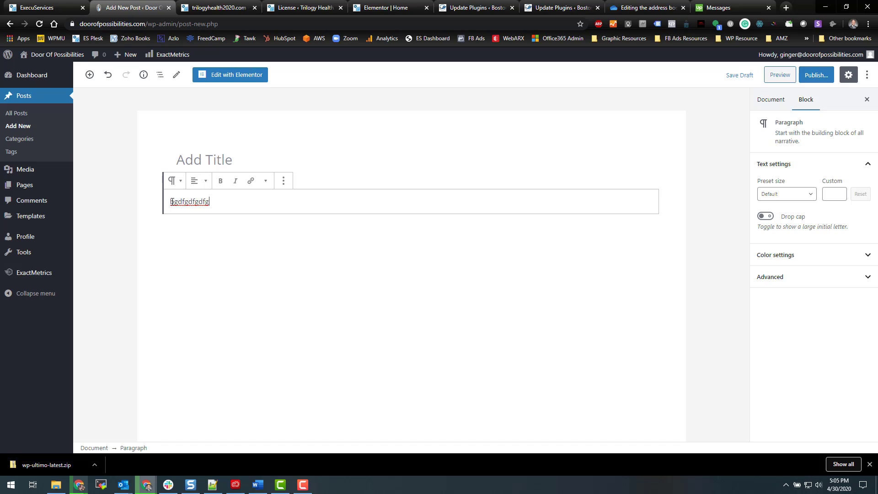
Transform the sample paragraph into a heading block and set its level to Heading 4.
left_click(174, 182)
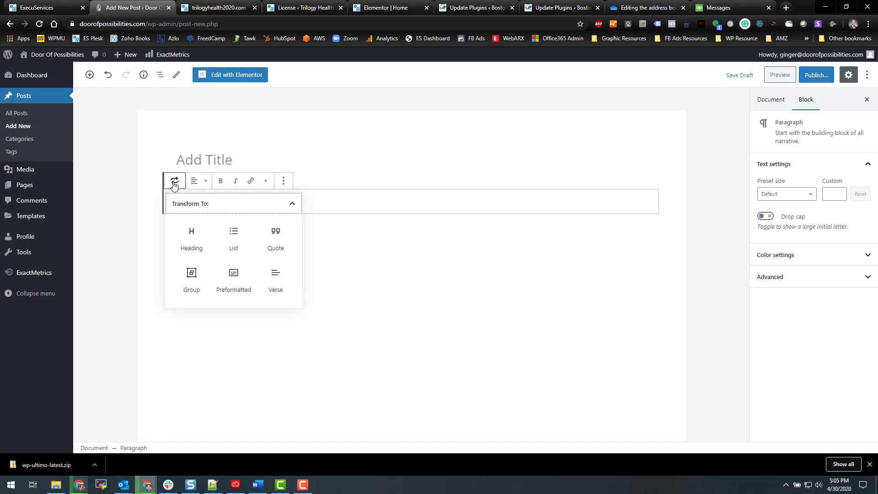
left_click(191, 235)
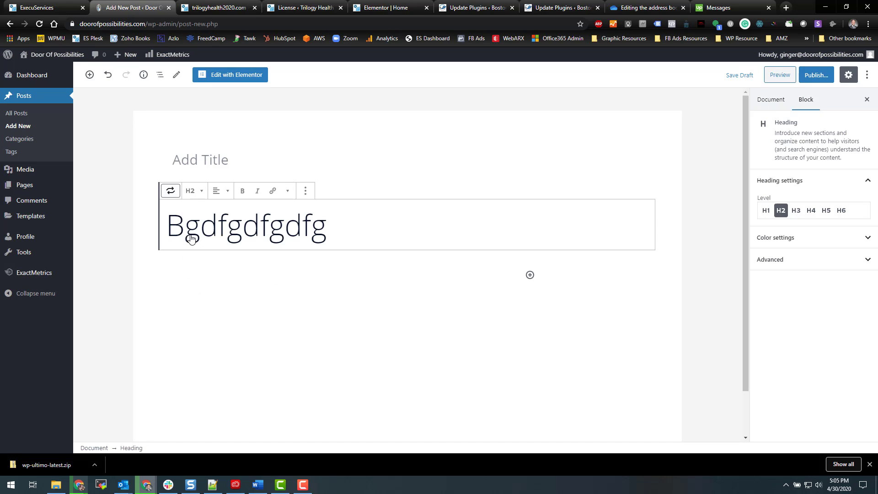
left_click(195, 192)
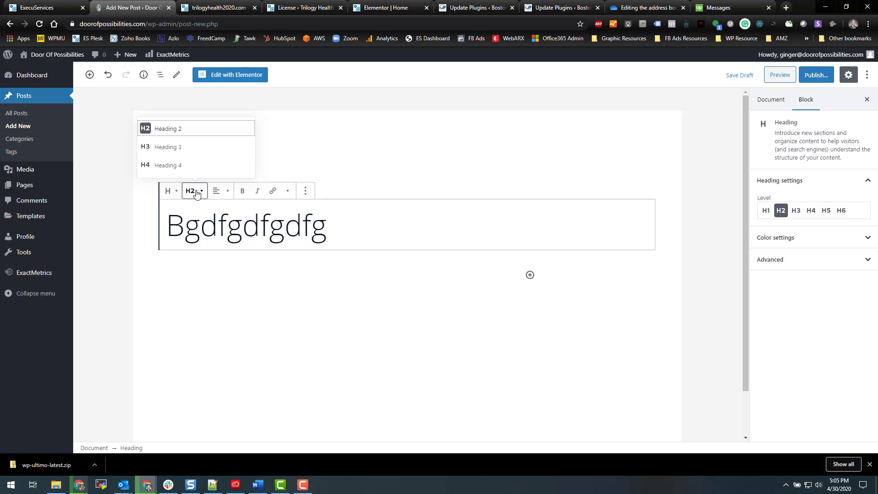
left_click(183, 166)
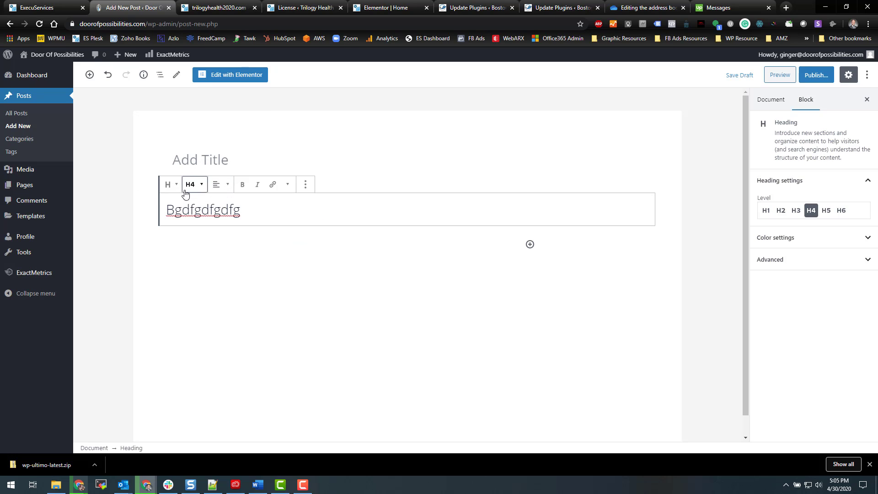
Switch the sample heading's level through Heading 3, Heading 2, Heading 3 and Heading 4 to compare the styles.
left_click(185, 188)
left_click(182, 142)
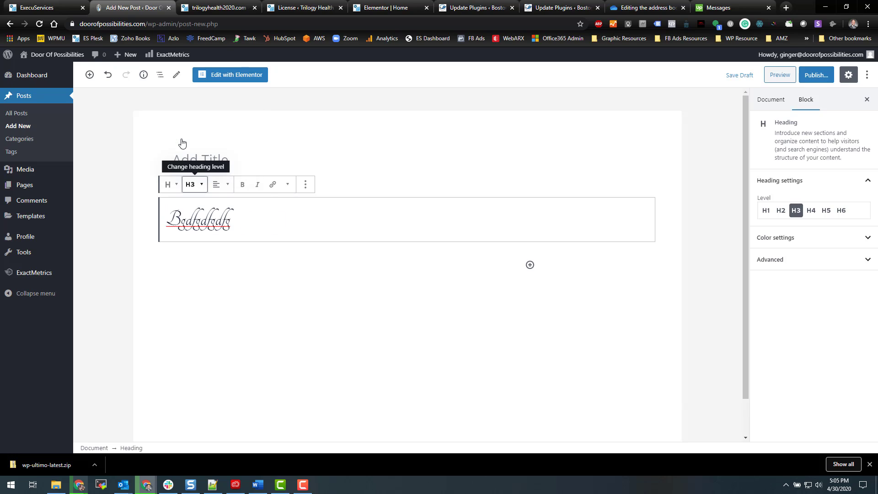
left_click(191, 190)
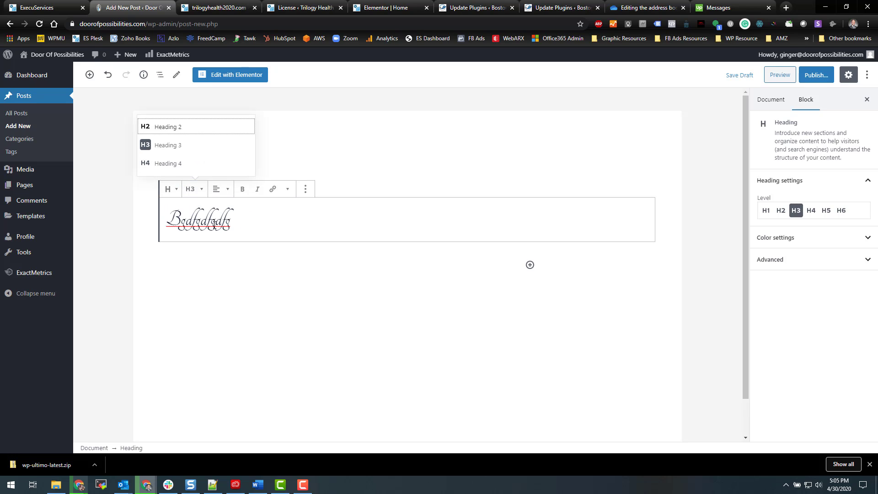
left_click(169, 132)
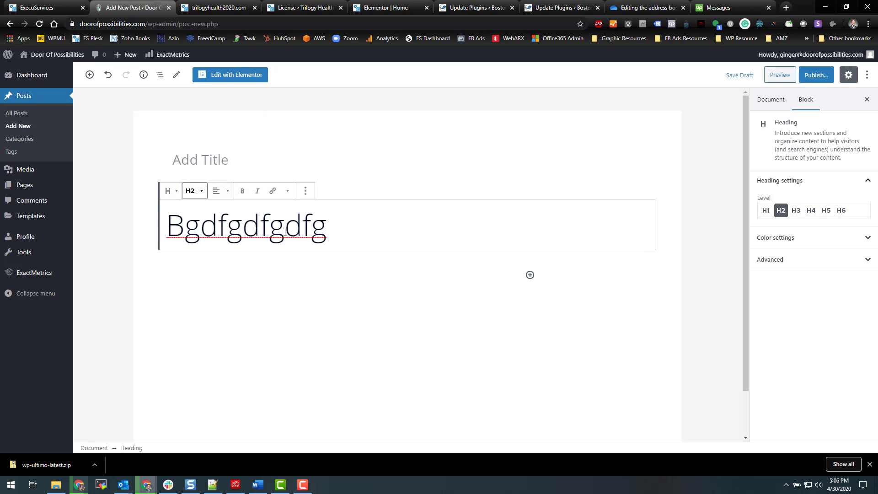
left_click(191, 191)
left_click(174, 145)
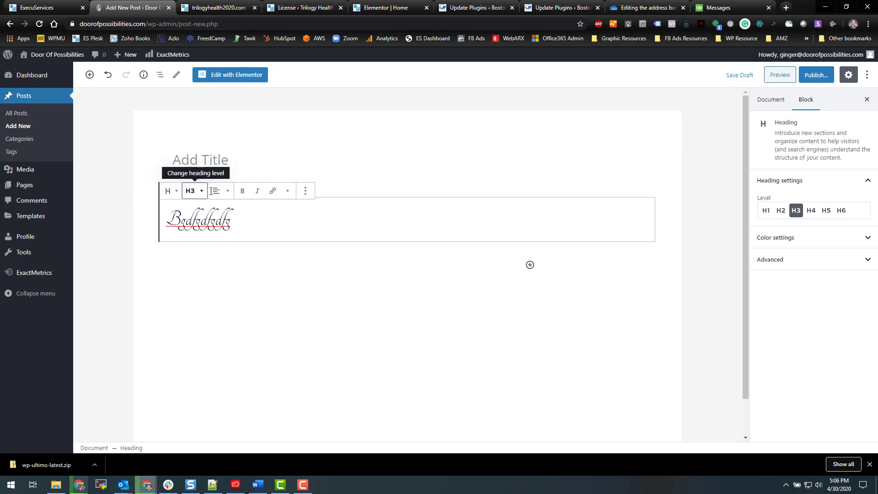
left_click_drag(245, 220, 167, 219)
left_click(186, 215)
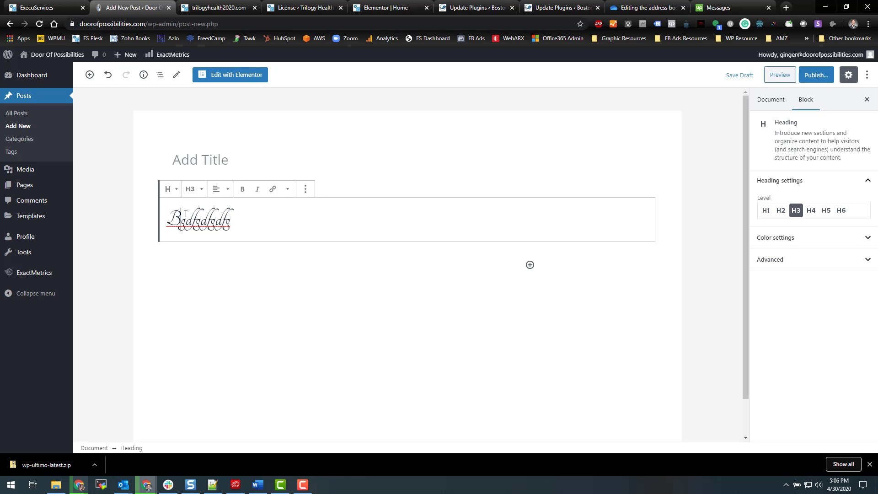
left_click(191, 189)
left_click(190, 165)
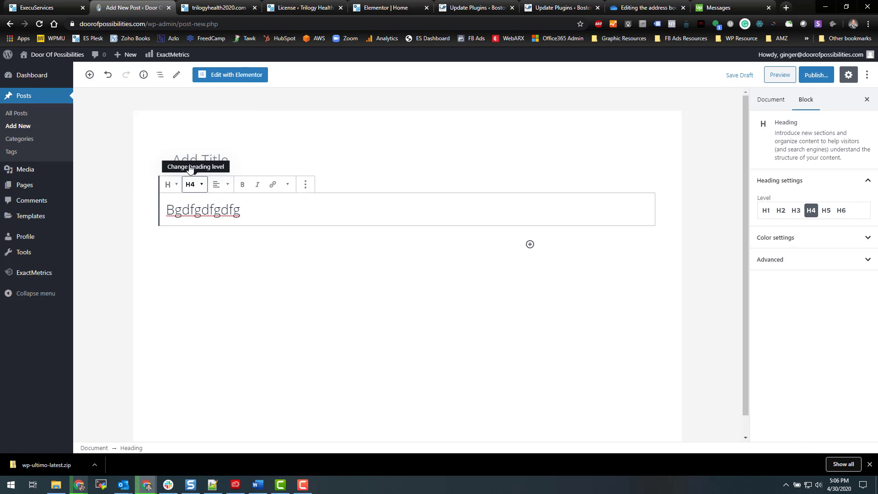
Transform the sample heading block into a Quote block.
left_click_drag(241, 210, 157, 211)
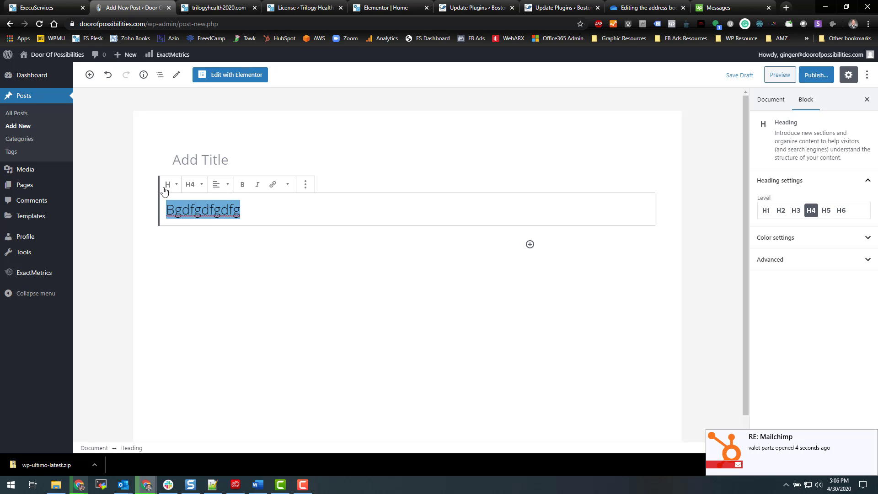
left_click(169, 186)
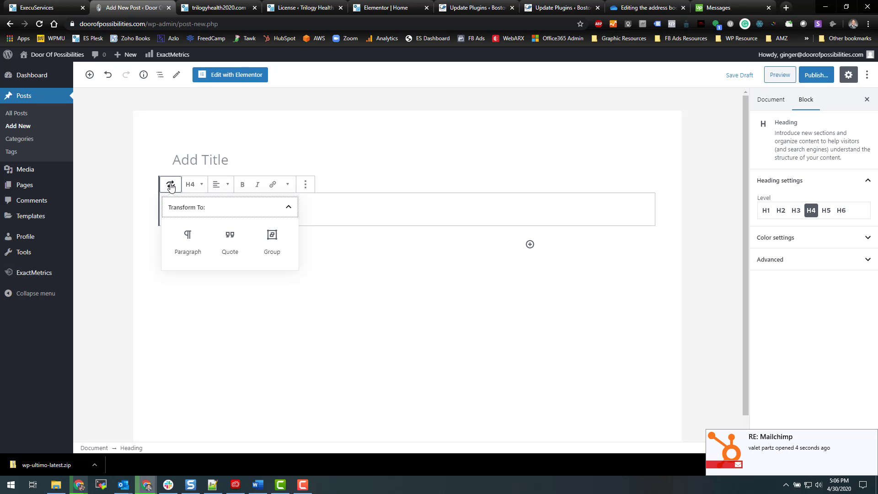
left_click(229, 235)
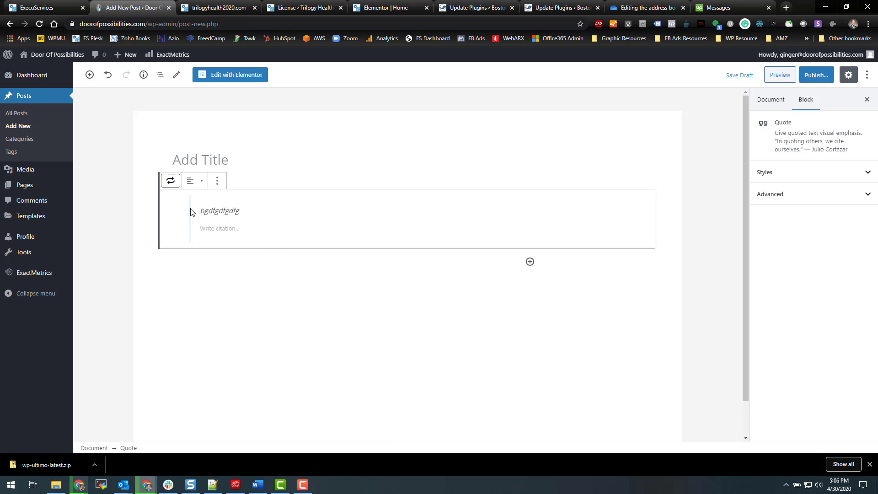
Add the sample citation "gdfgdgsfdg" below the quote text and select the citation.
left_click(219, 223)
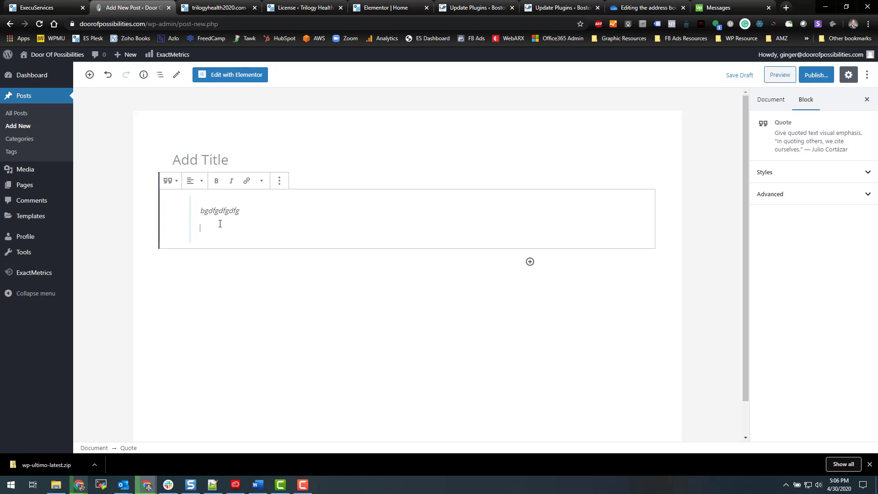
type("gdfgdgsfdg")
left_click(229, 211)
left_click_drag(249, 211, 191, 231)
left_click(235, 228)
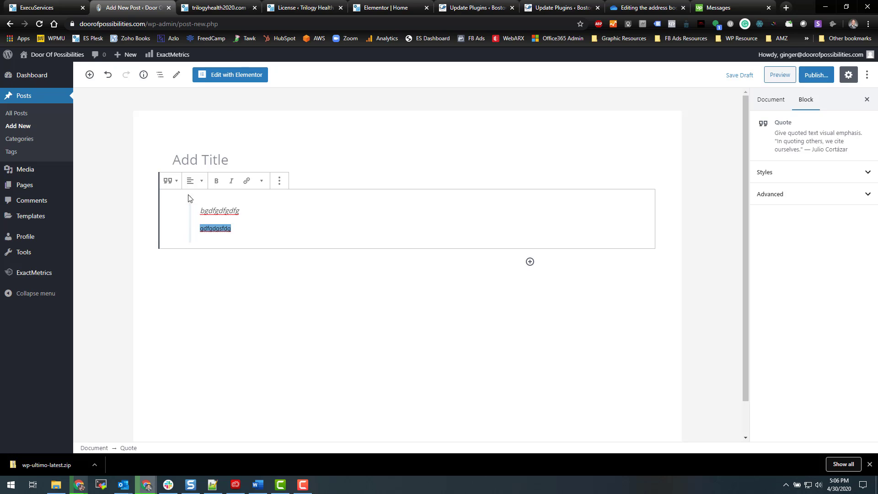
Transform the quote block into a Pullquote and apply the Solid color block style.
left_click(170, 181)
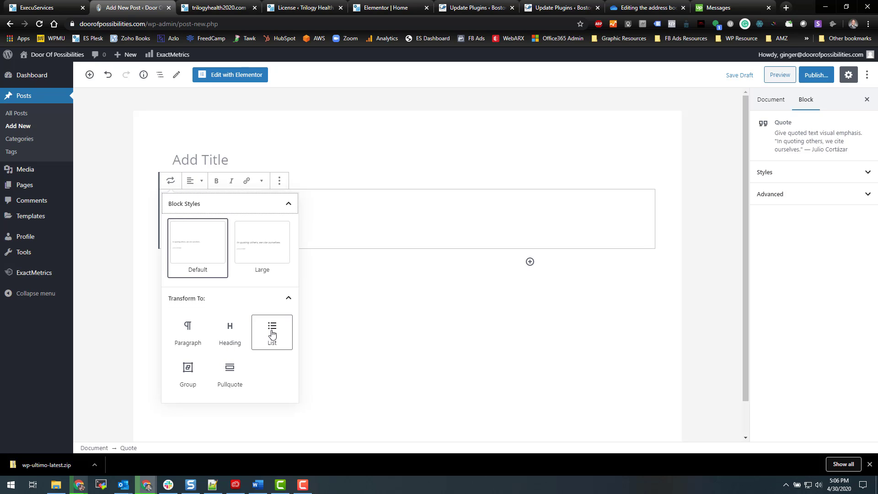
left_click(245, 367)
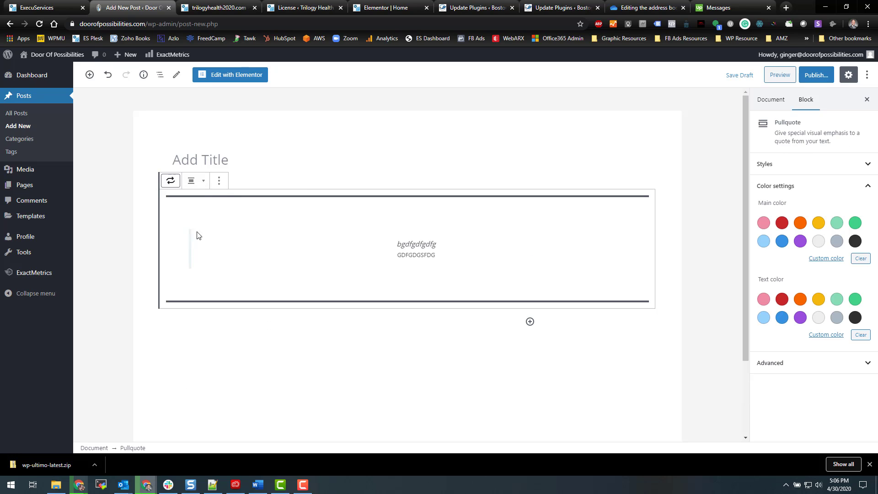
left_click(170, 180)
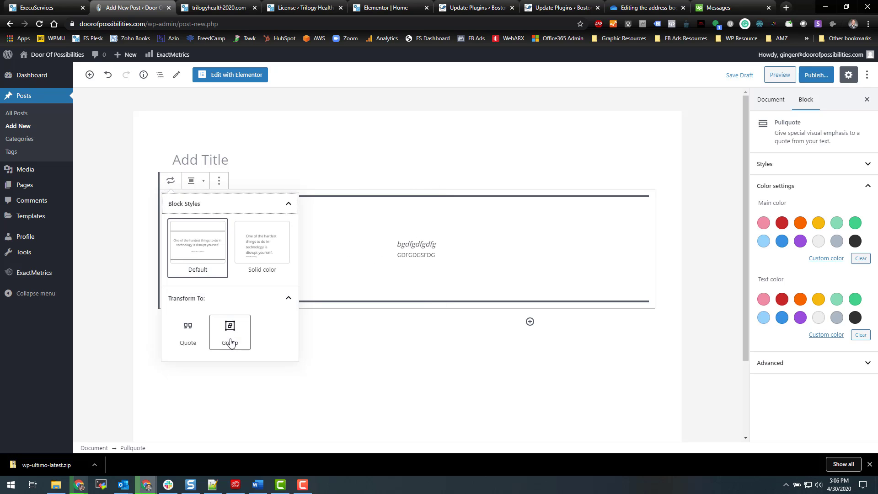
mouse_move(244, 245)
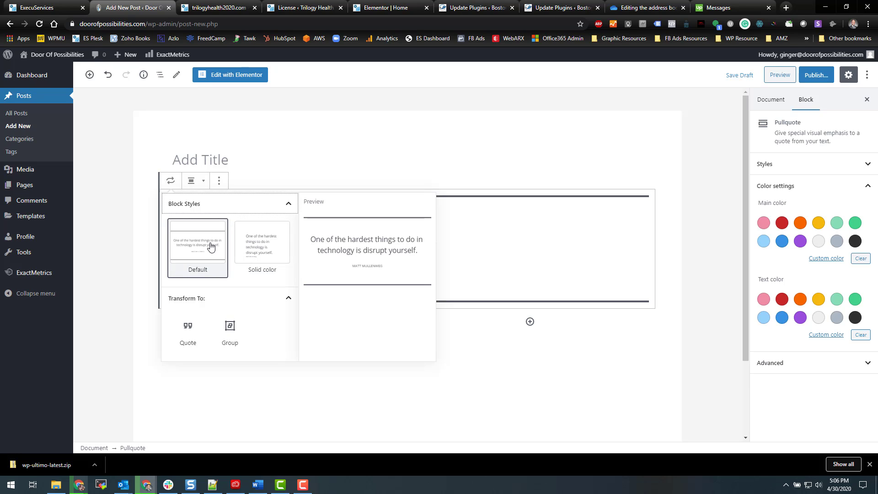
left_click(254, 250)
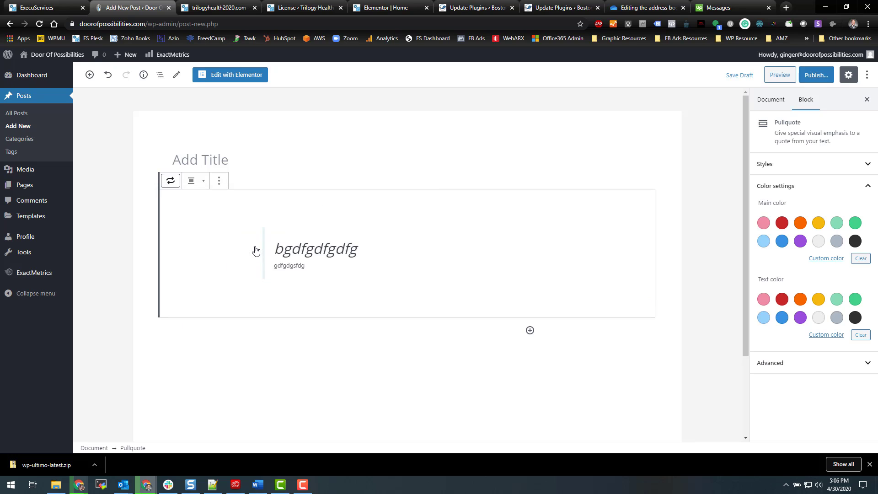
Check the pullquote's style, transform and alignment options, and remove the block from the post.
left_click(171, 180)
left_click(206, 206)
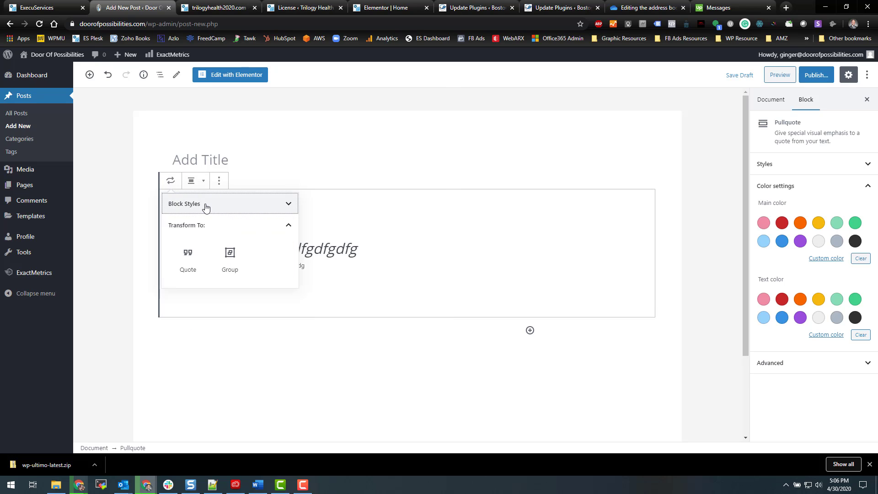
left_click(284, 226)
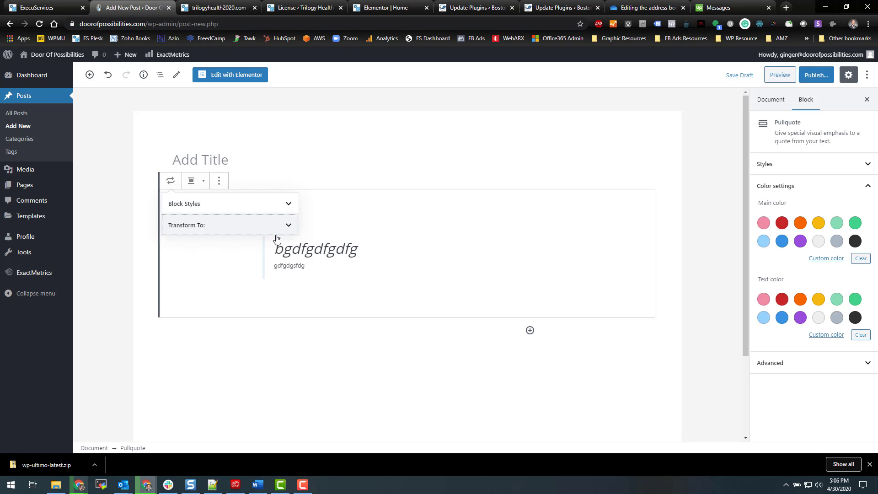
left_click(288, 204)
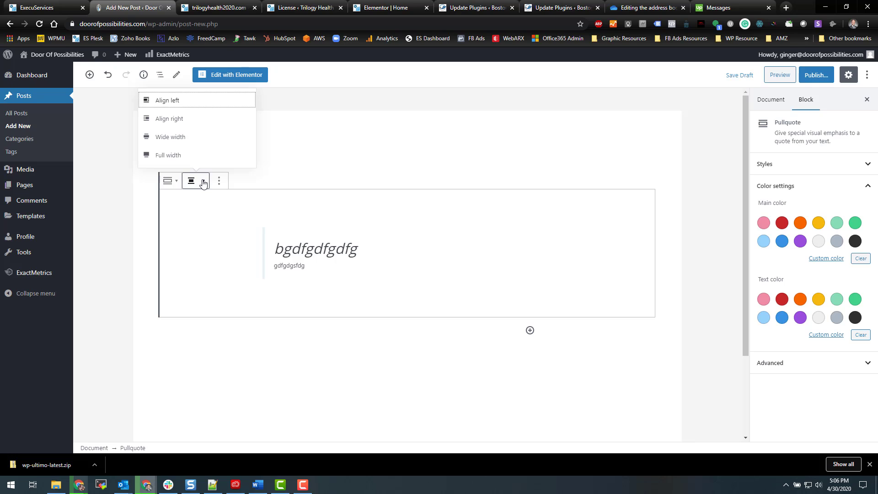
left_click(228, 181)
left_click(219, 182)
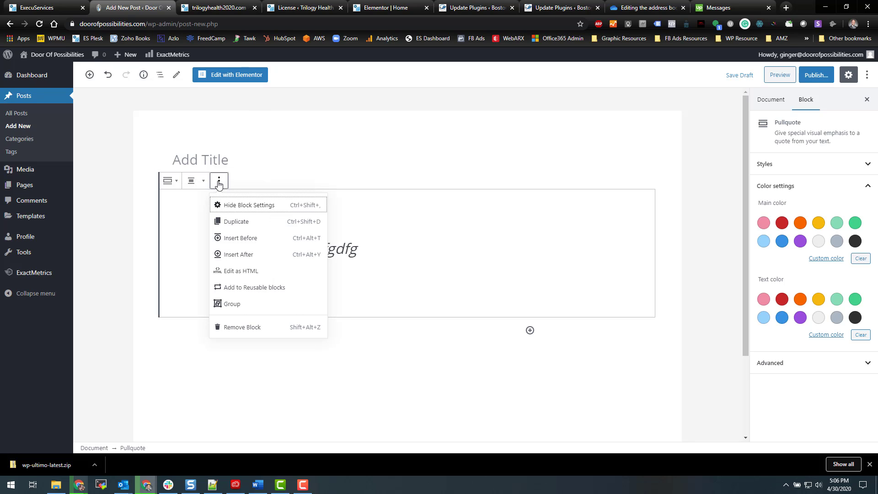
left_click(243, 328)
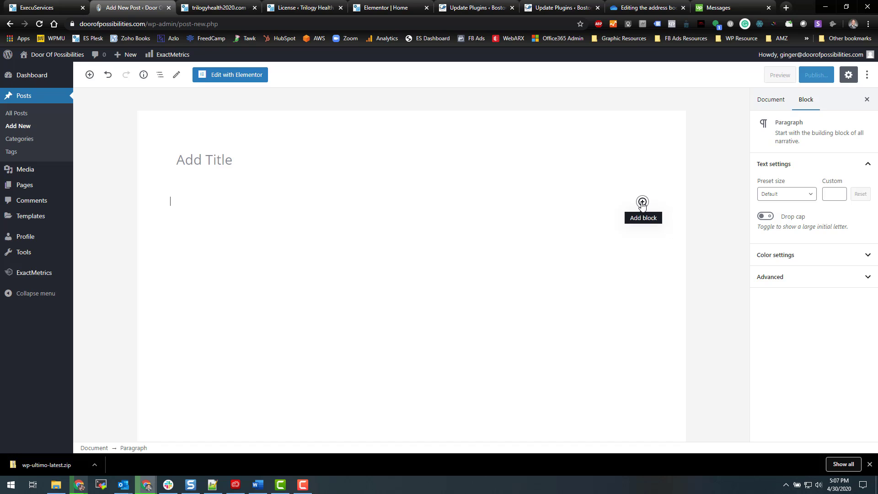
Look through the Most used and Common Blocks categories of the block library.
left_click(90, 76)
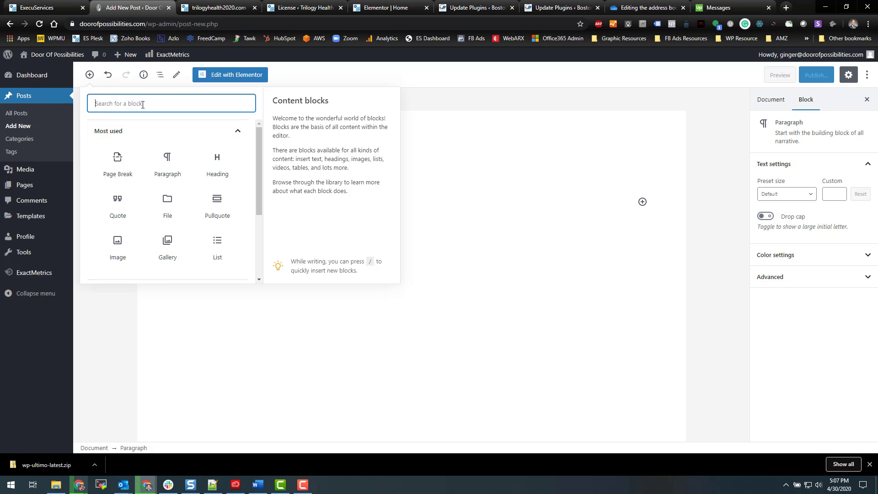
scroll(198, 184, "down", 2)
scroll(198, 184, "down", 1)
scroll(197, 181, "up", 3)
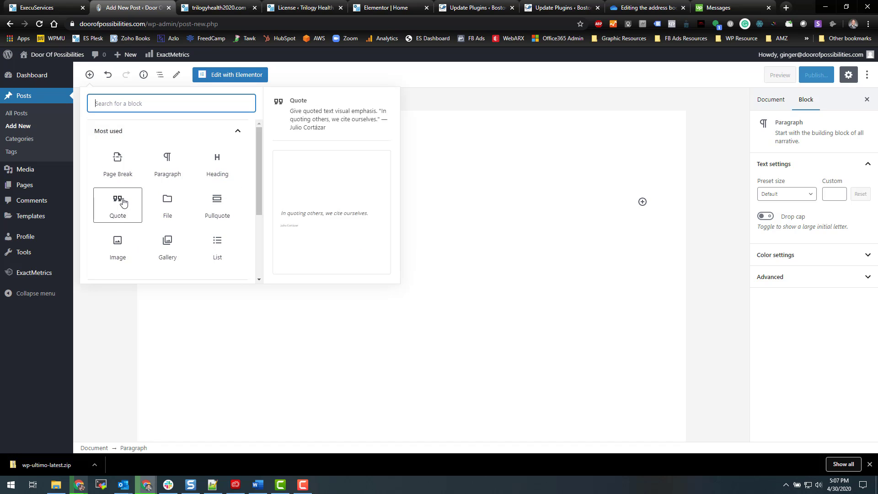
scroll(124, 204, "down", 5)
left_click(237, 181)
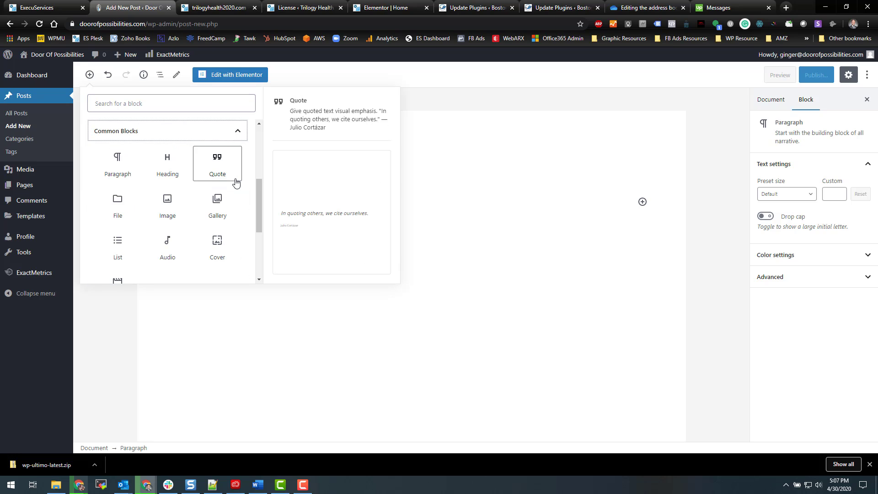
scroll(235, 178, "up", 1)
left_click(235, 173)
scroll(220, 173, "up", 3)
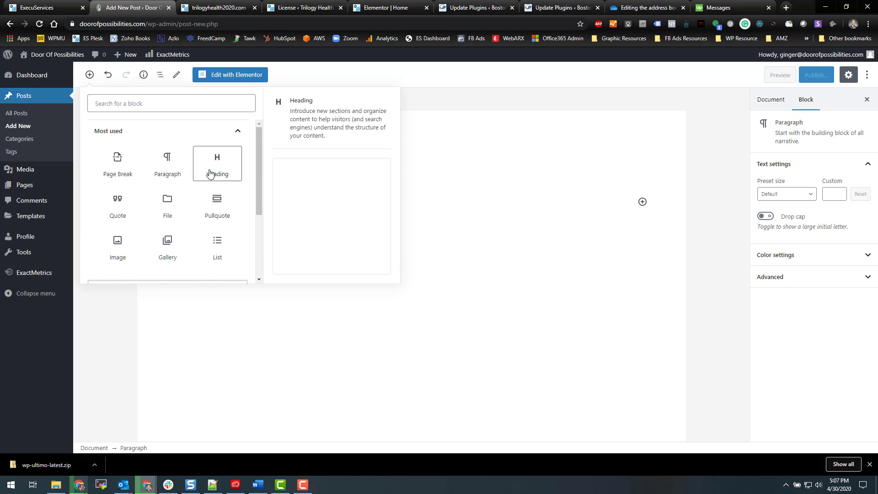
scroll(183, 190, "down", 3)
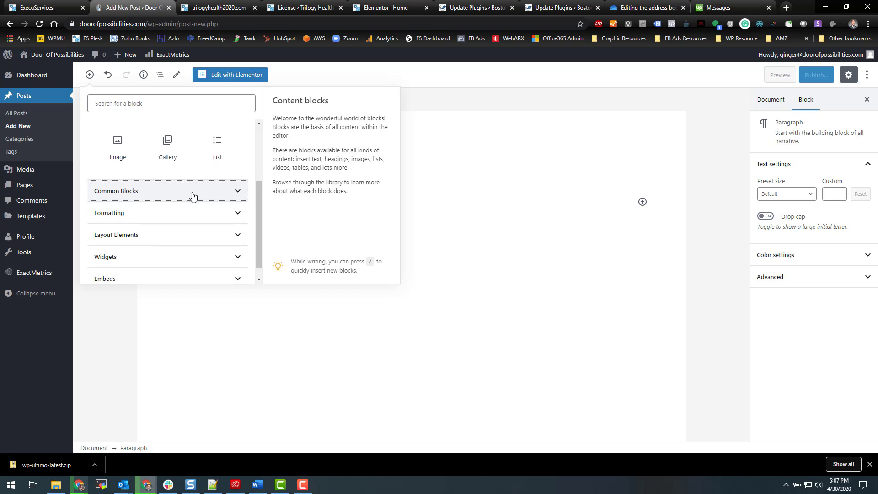
Insert a Code block from the Formatting category and enter the sample lines "gdgsdgdfg" and "gdgdsgd".
left_click(185, 203)
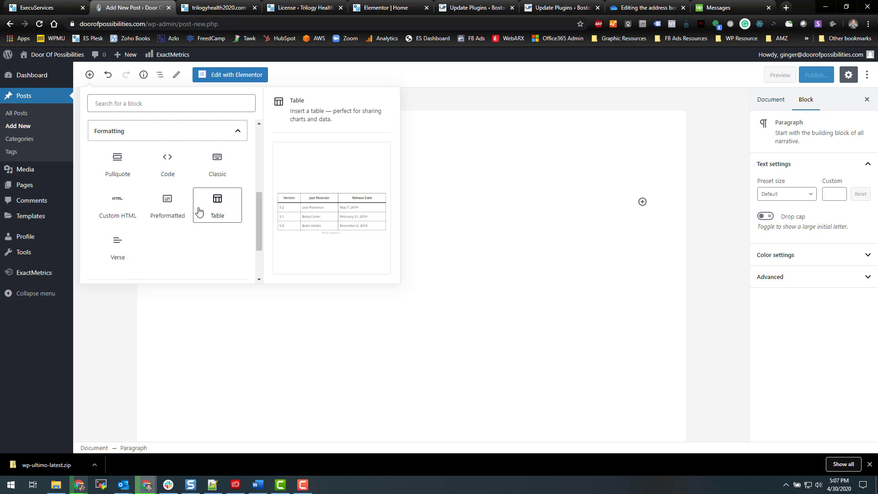
left_click(166, 163)
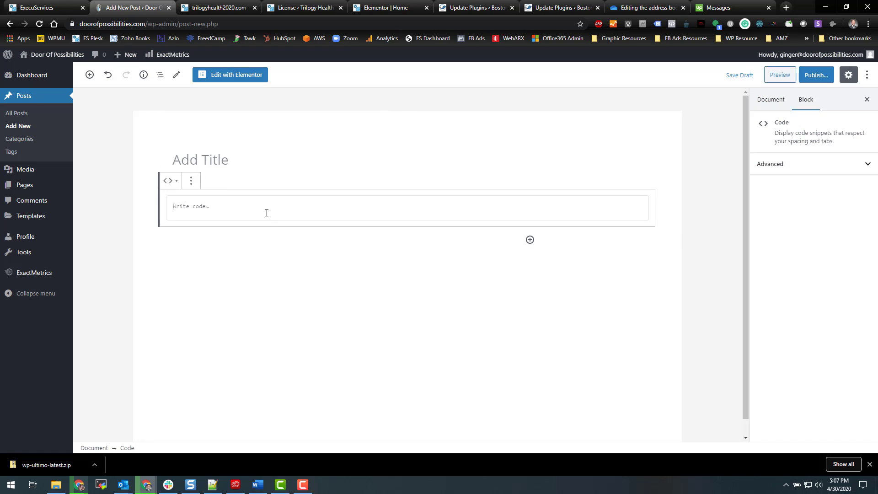
type("gdgsdgdfg")
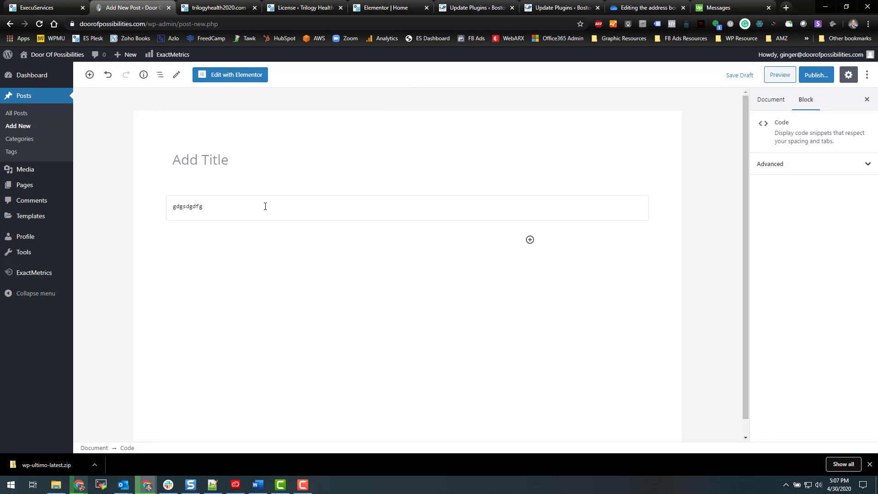
key("Return")
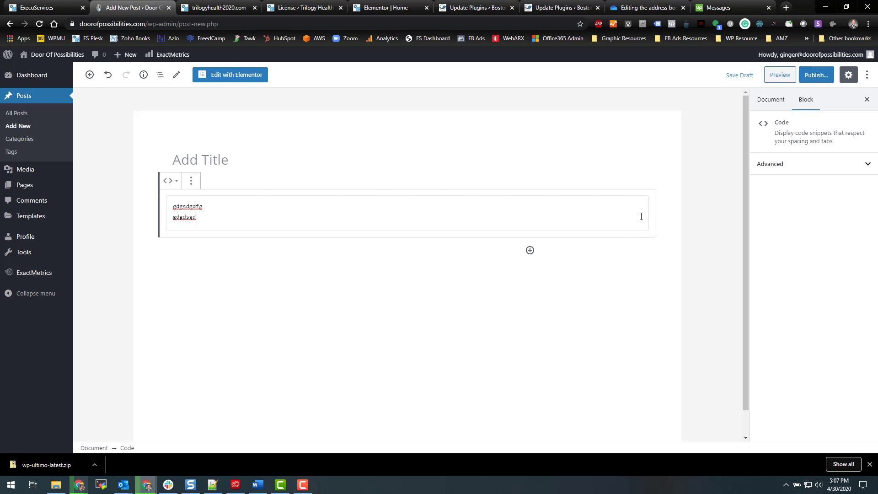
left_click(169, 180)
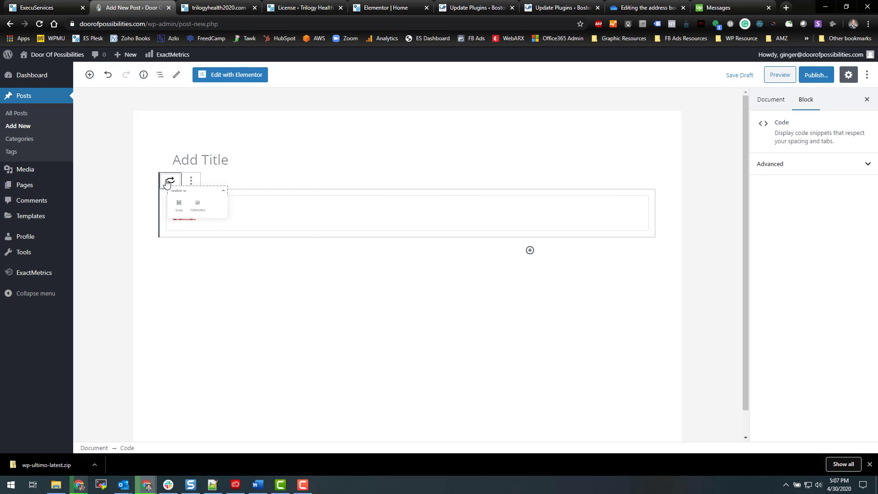
left_click(189, 182)
Browse the Embeds category of the block library to examine which services can be embedded.
left_click(90, 74)
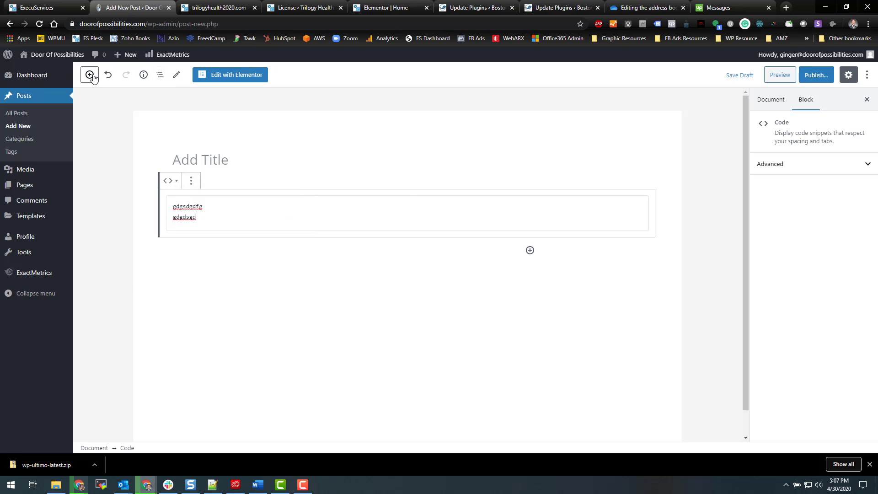
scroll(207, 198, "down", 3)
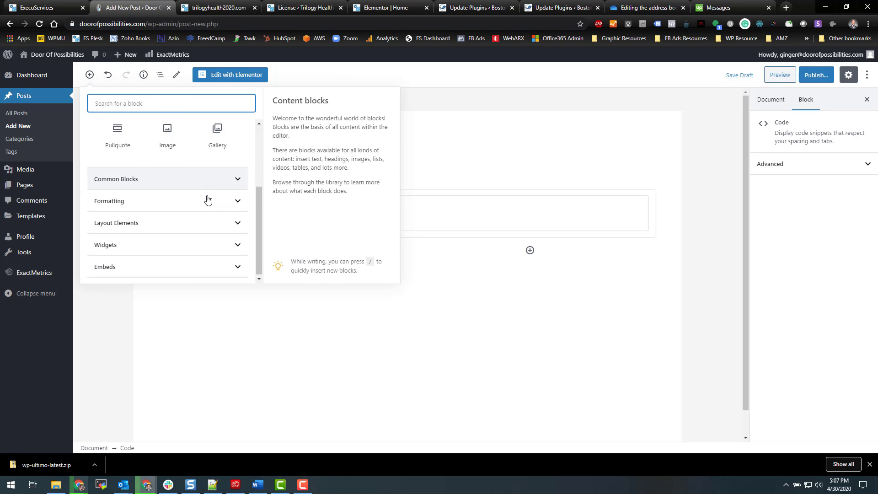
left_click(227, 266)
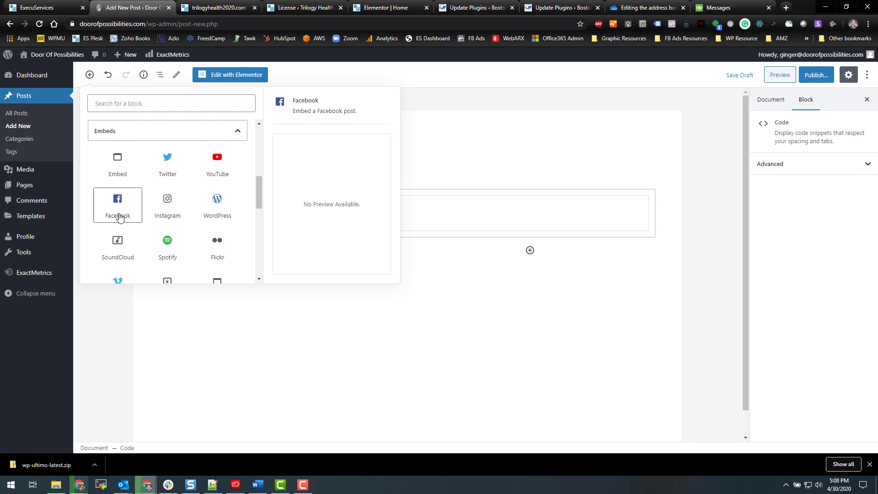
scroll(119, 218, "down", 1)
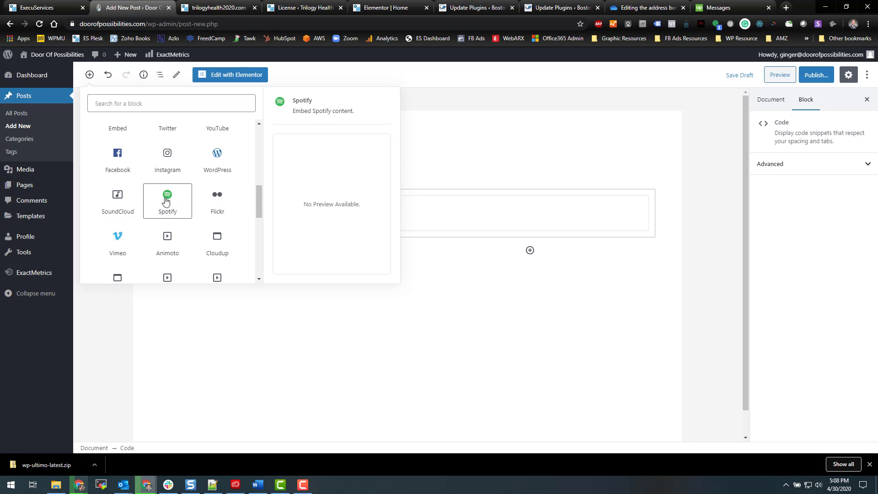
scroll(166, 201, "down", 5)
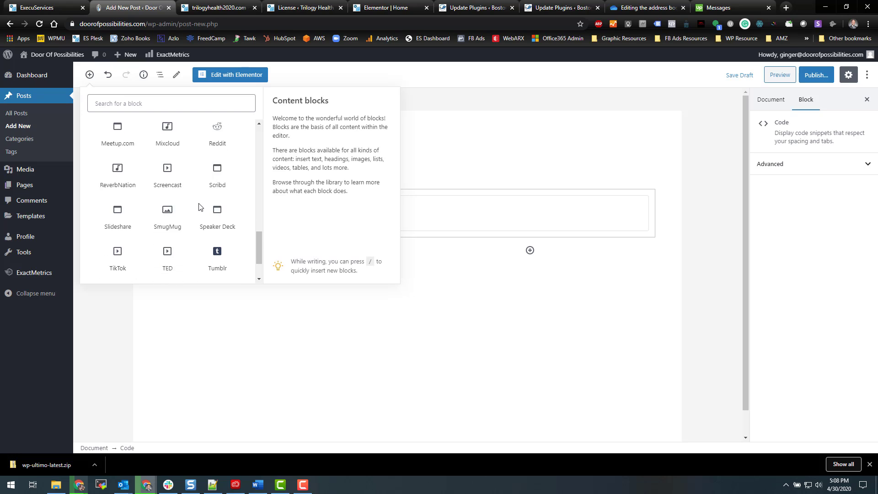
scroll(199, 206, "down", 1)
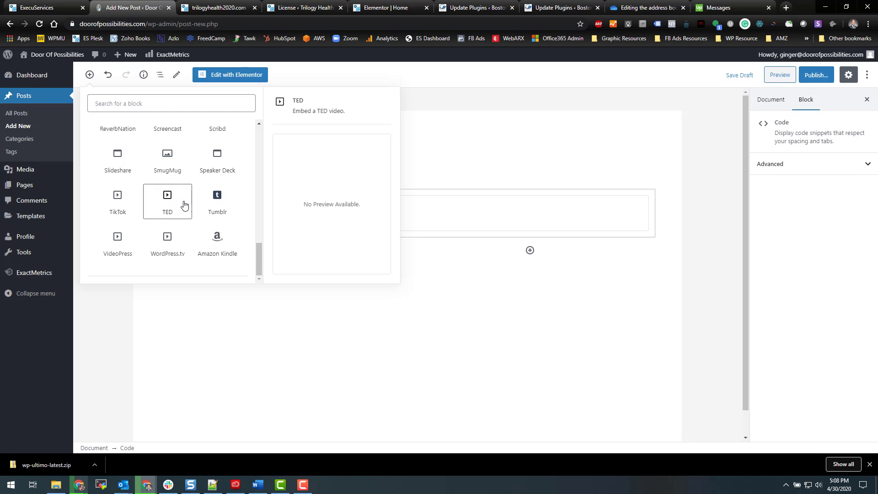
scroll(184, 204, "up", 15)
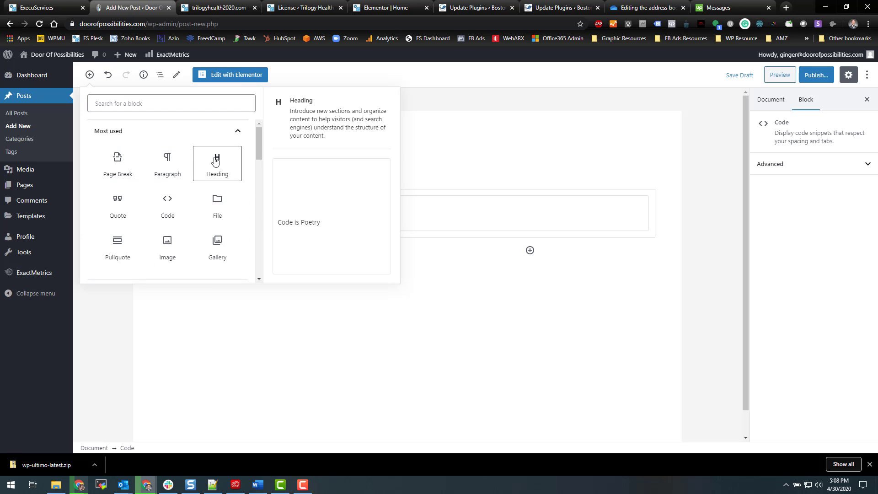
Add a File block below the code block and display the existing Media Library files for it.
left_click(218, 205)
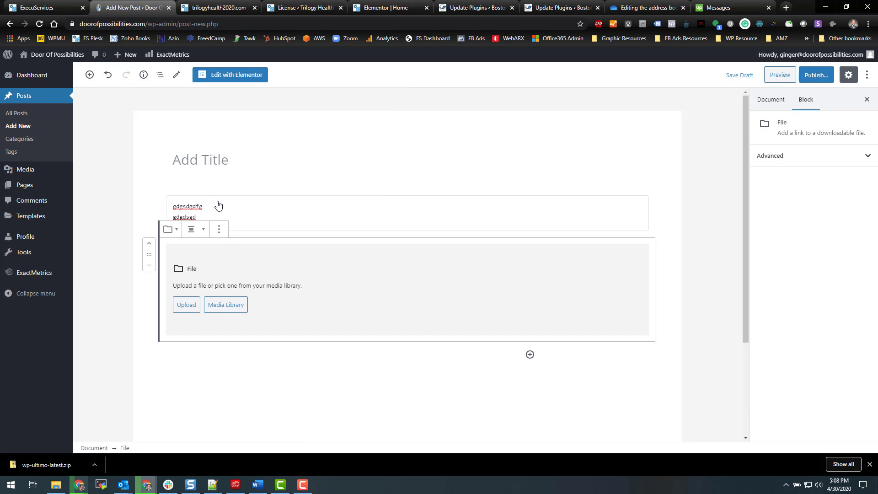
left_click(226, 307)
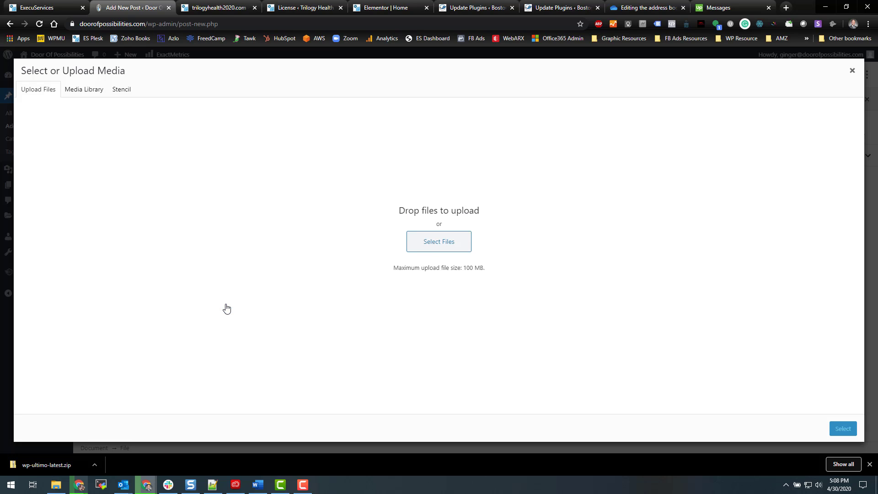
left_click(81, 92)
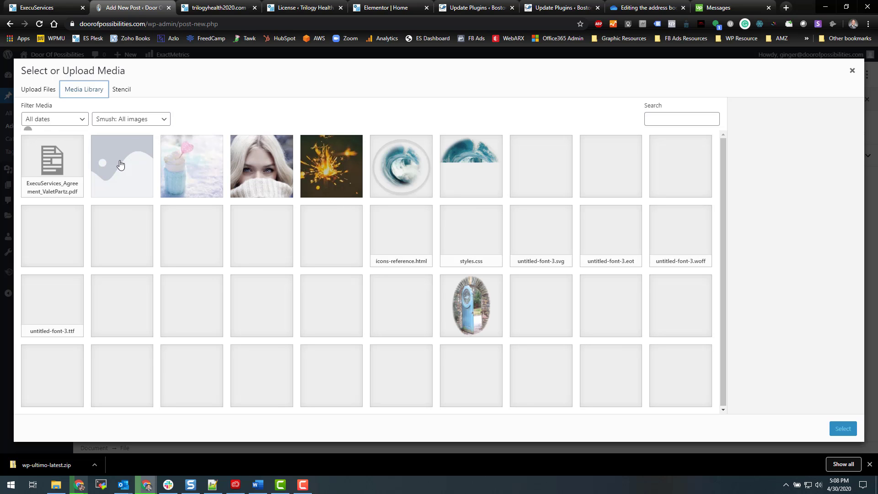
Search Stencil's royalty-free photos for "accounting".
left_click(119, 91)
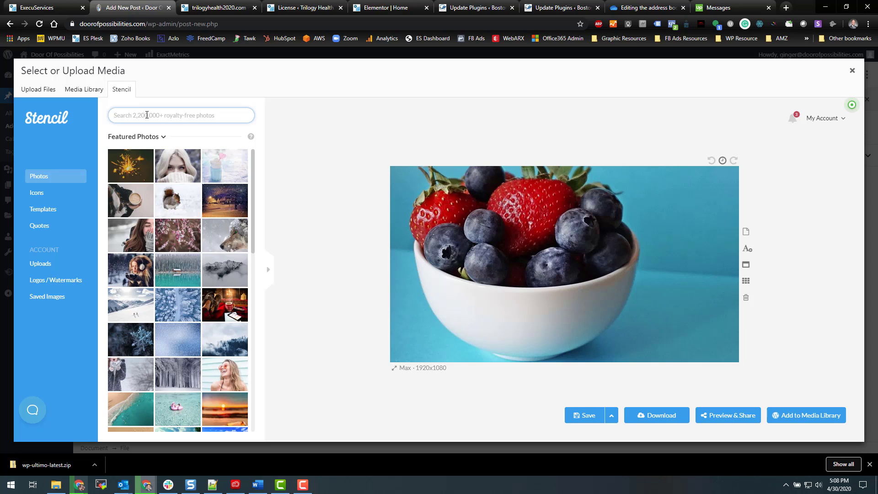
type("accounting")
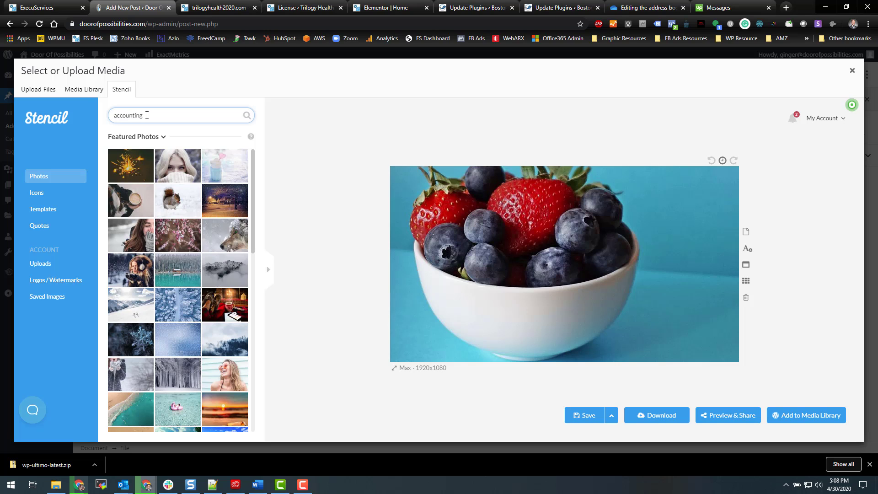
left_click(243, 117)
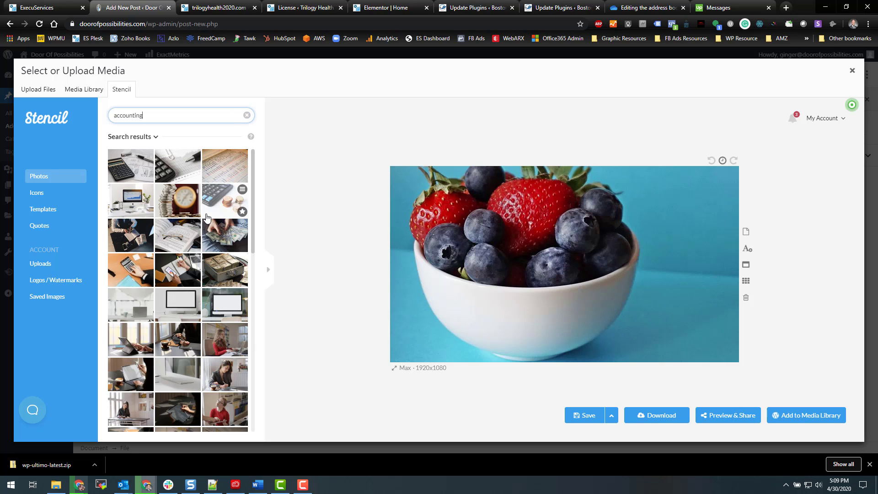
Add the photo of stacked coins beside a clock to the Media Library as "accounting" and use it for the File block.
left_click(175, 206)
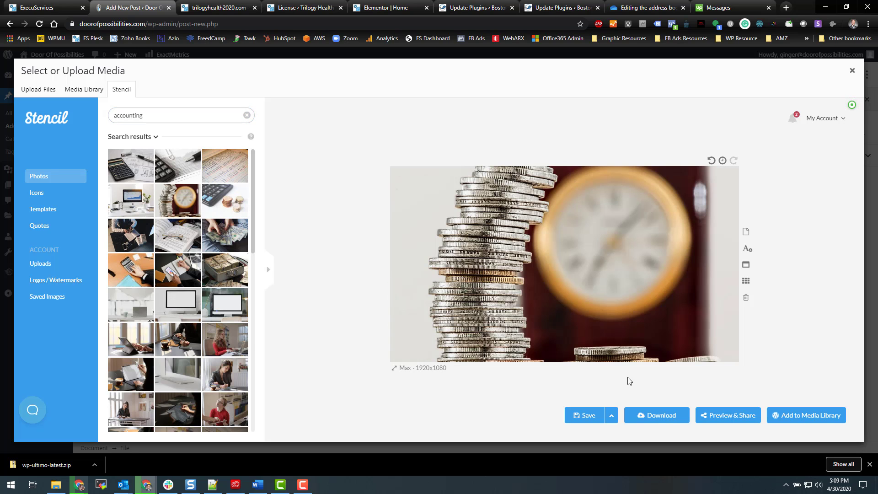
left_click(795, 416)
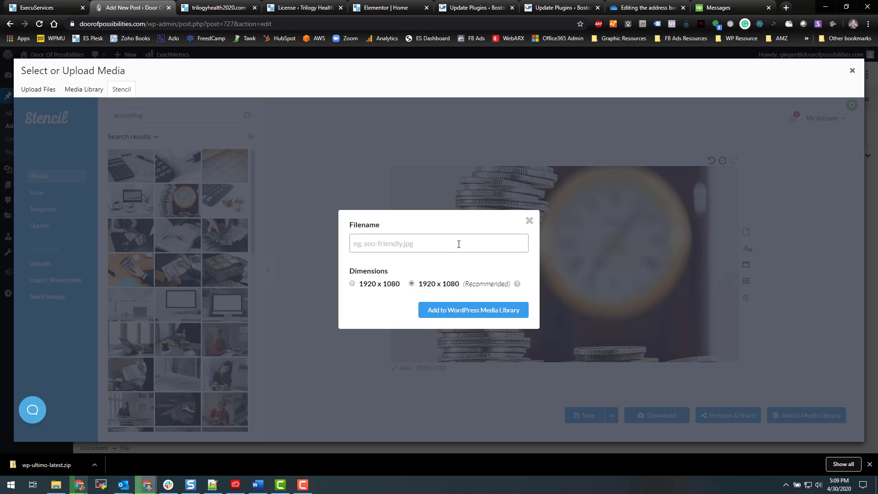
type("accounting")
key("Return")
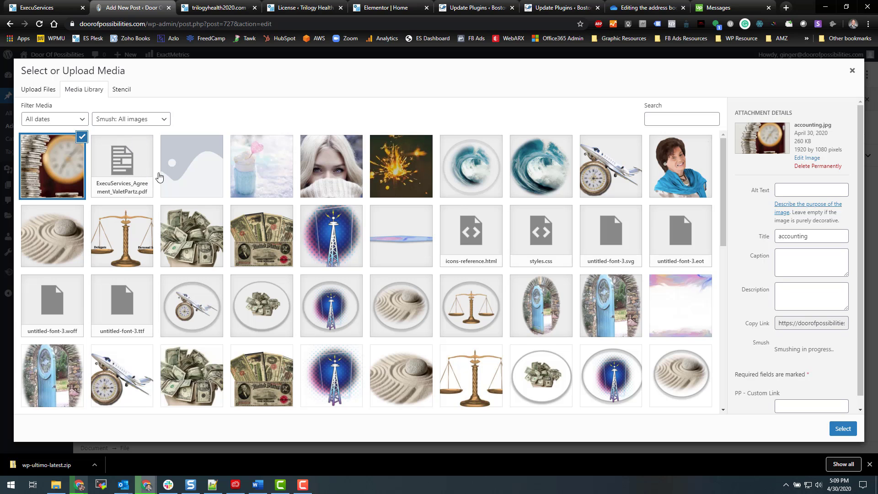
left_click(843, 428)
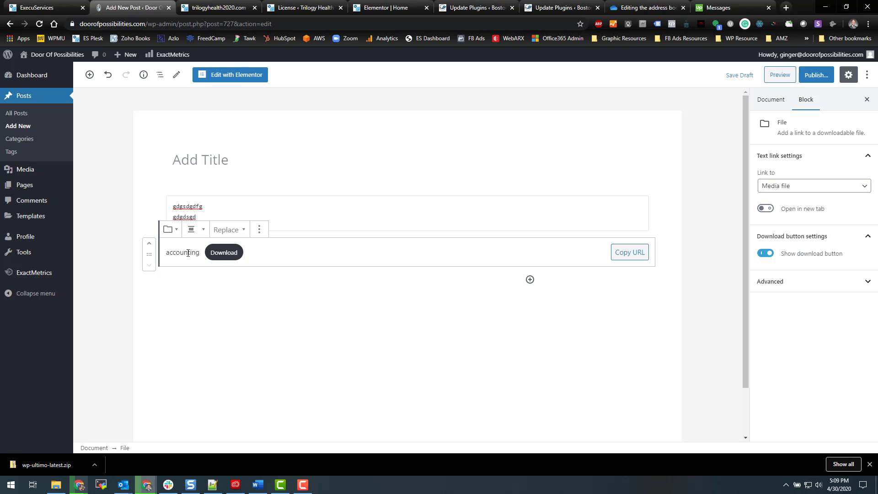
Check the transform options of the "accounting" File block, then delete the block.
left_click(170, 230)
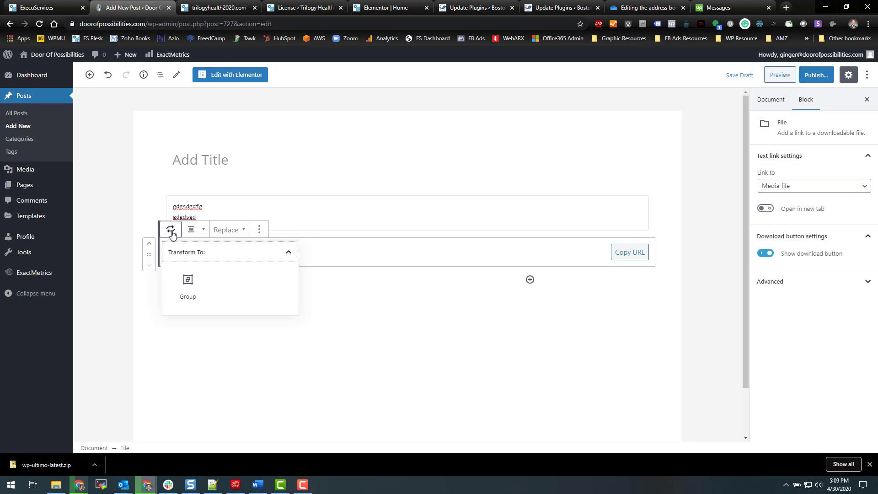
left_click(171, 231)
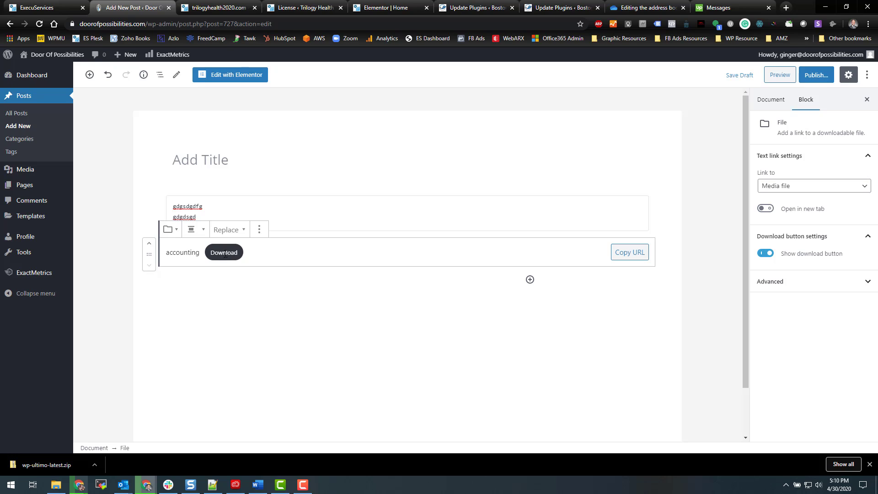
left_click(242, 252)
key("BackSpace")
key("BackSpace")
key("BackSpace")
key("BackSpace")
key("BackSpace")
key("BackSpace")
key("BackSpace")
key("BackSpace")
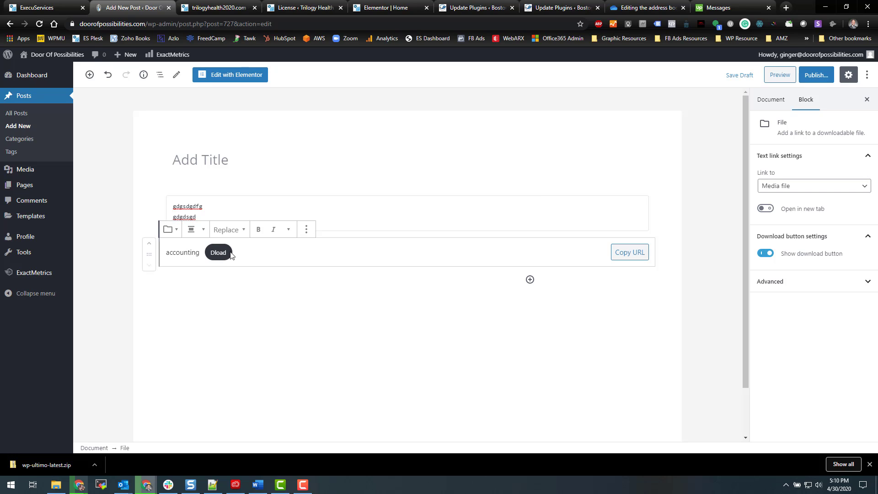
key("BackSpace")
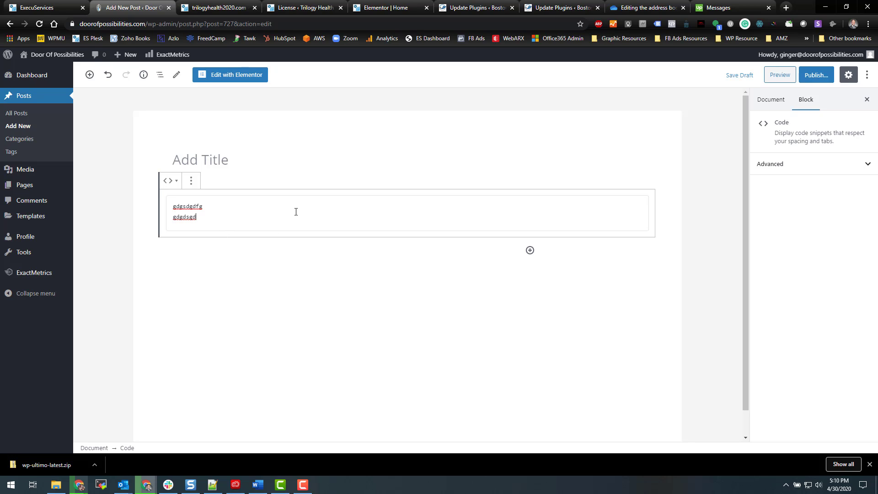
Clear the sample lines from the Code block and remove the block from the post.
key("ctrl+a")
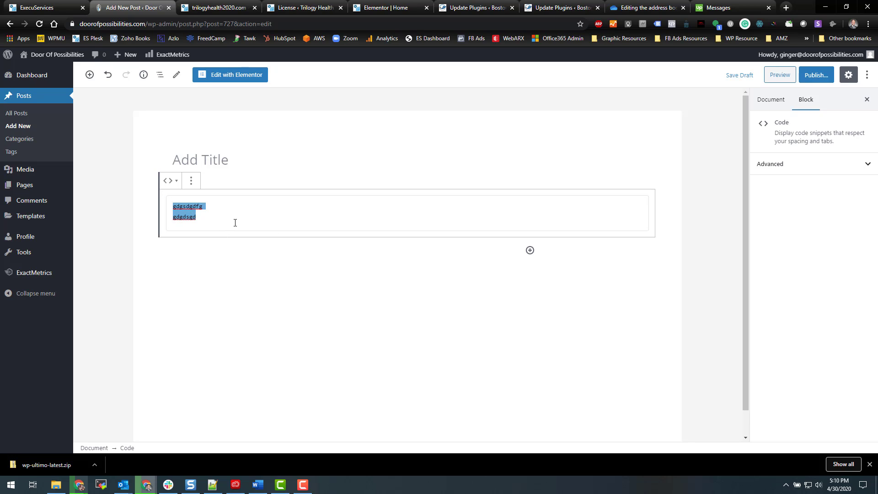
key("BackSpace")
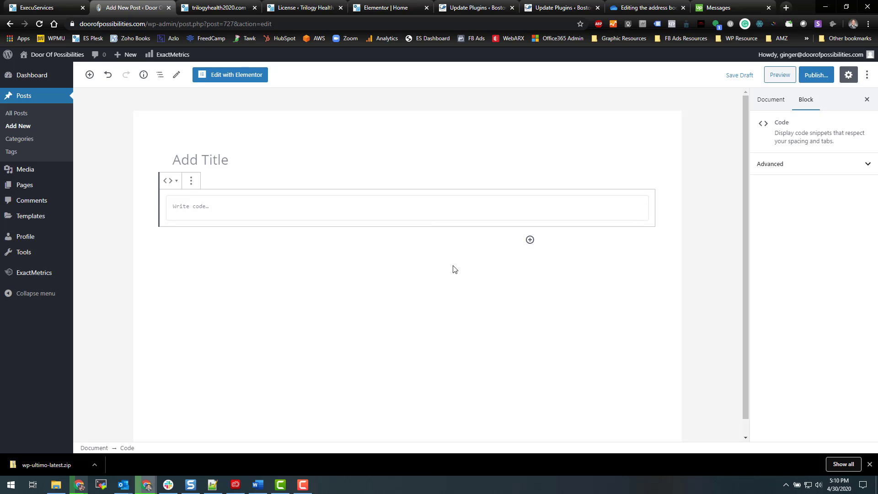
left_click(191, 180)
left_click(232, 309)
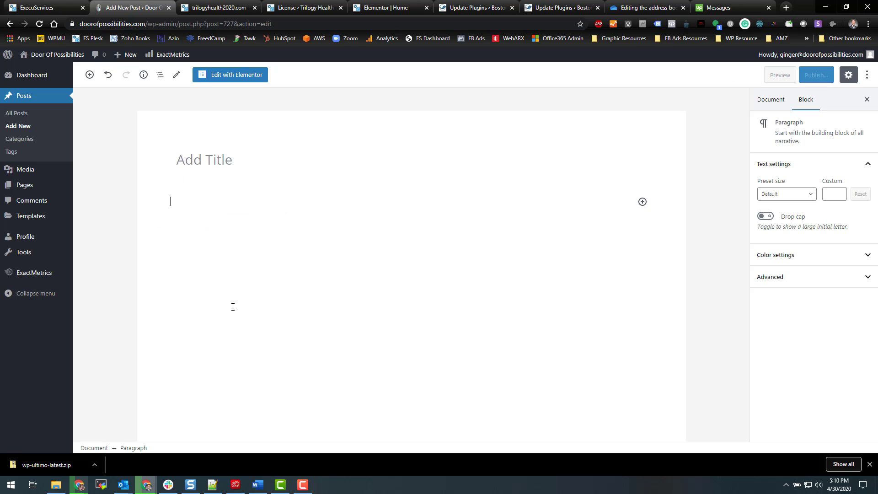
Insert a File block in the empty post and upload the ExecuServices_Agreement_ValetPartz PDF into it.
left_click(642, 201)
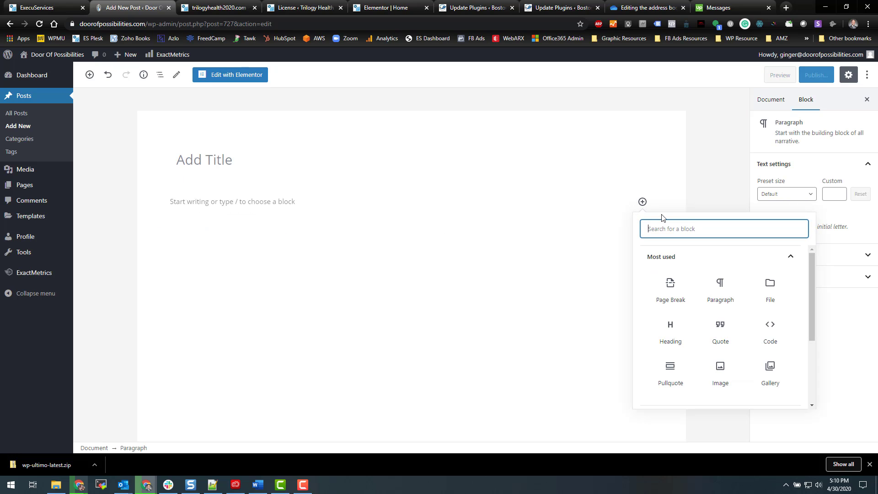
left_click(774, 297)
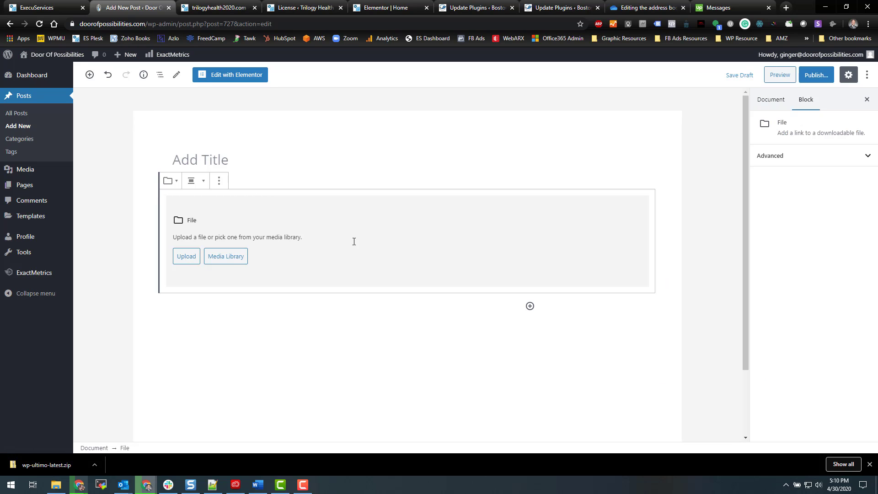
left_click_drag(335, 225, 386, 243)
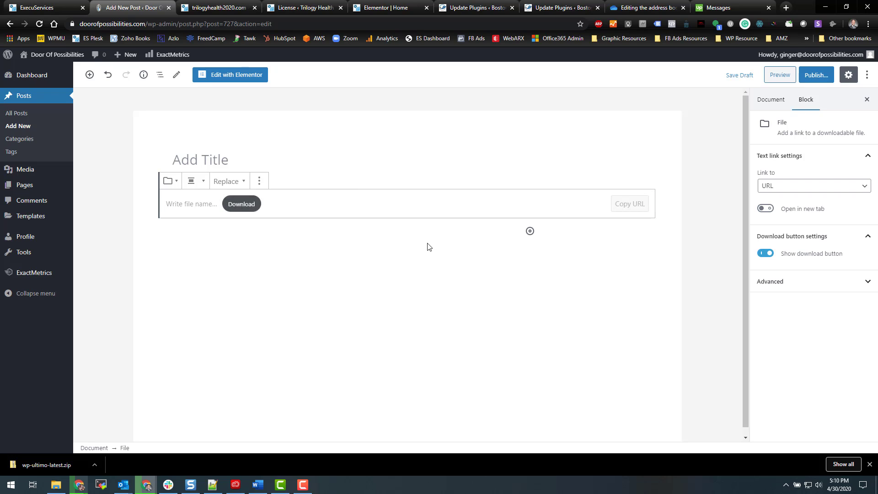
left_click(275, 205)
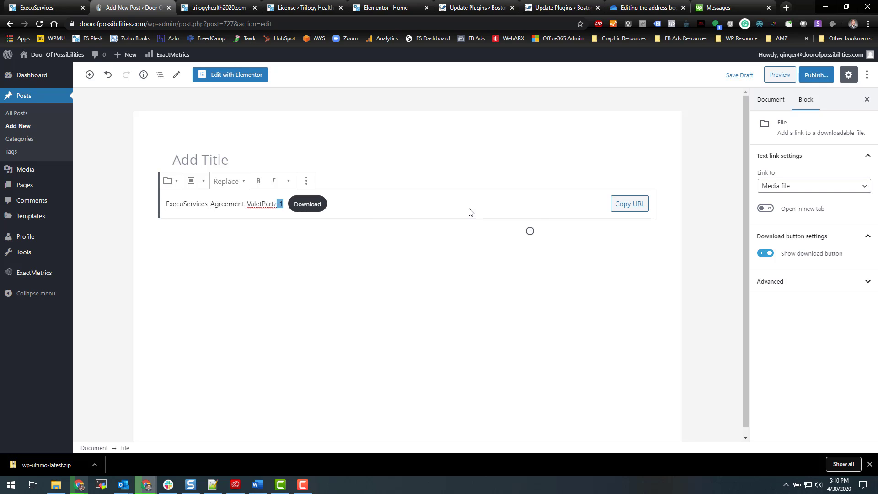
Insert a second File block directly after the agreement file's block.
left_click(307, 182)
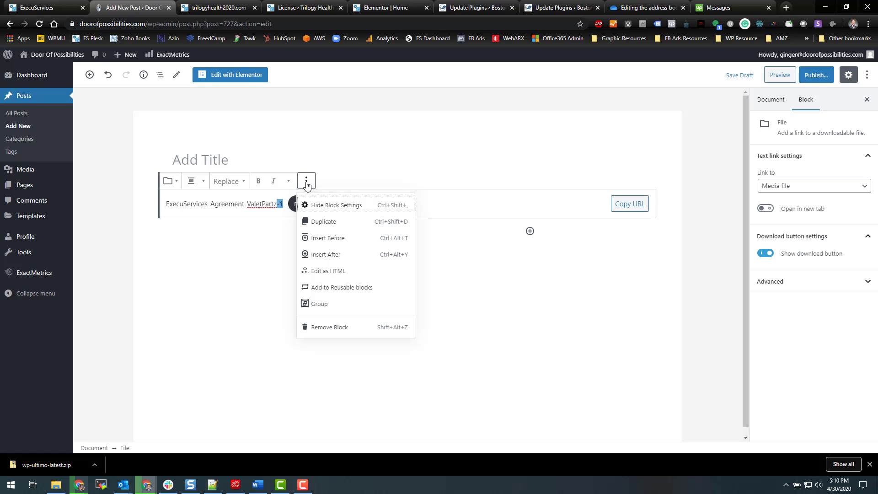
left_click(325, 255)
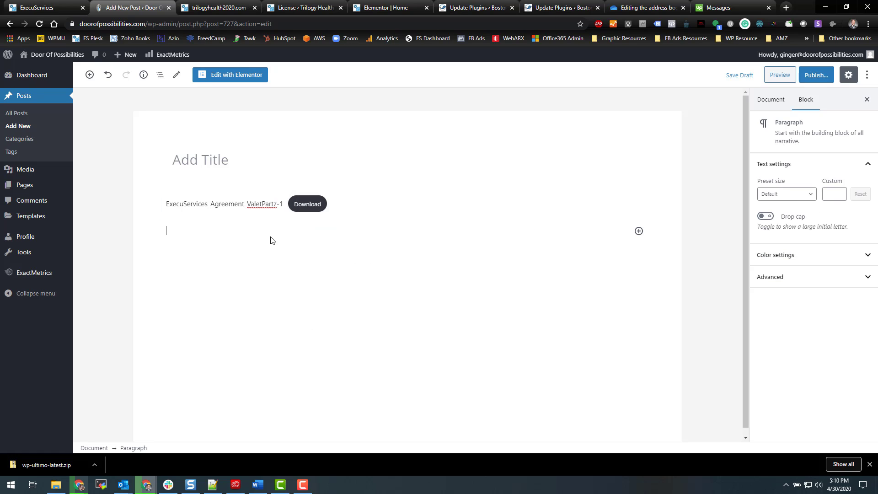
left_click(638, 231)
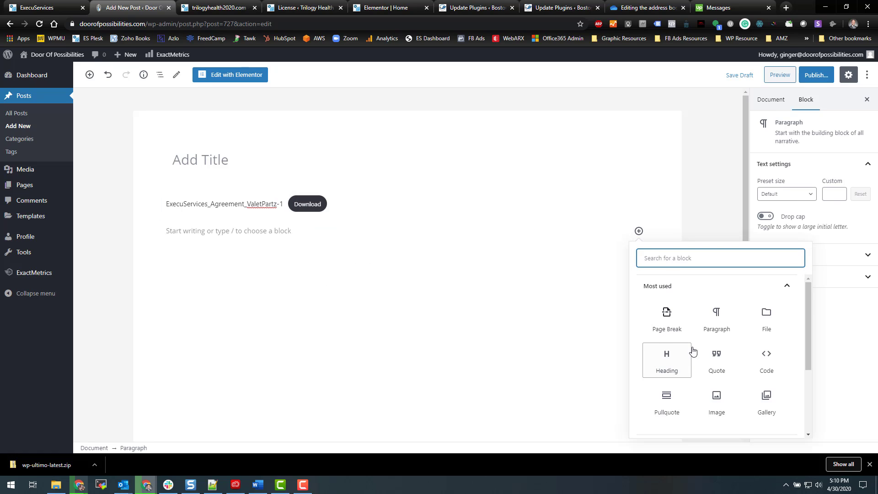
left_click(766, 314)
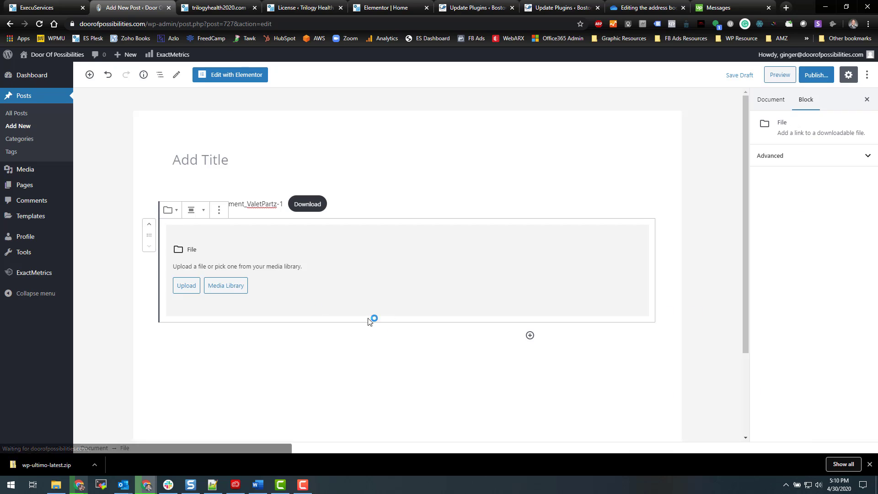
Permanently delete both ExecuServices_Agreement_ValetPartz PDFs from the Media Library and return to the post.
left_click(221, 287)
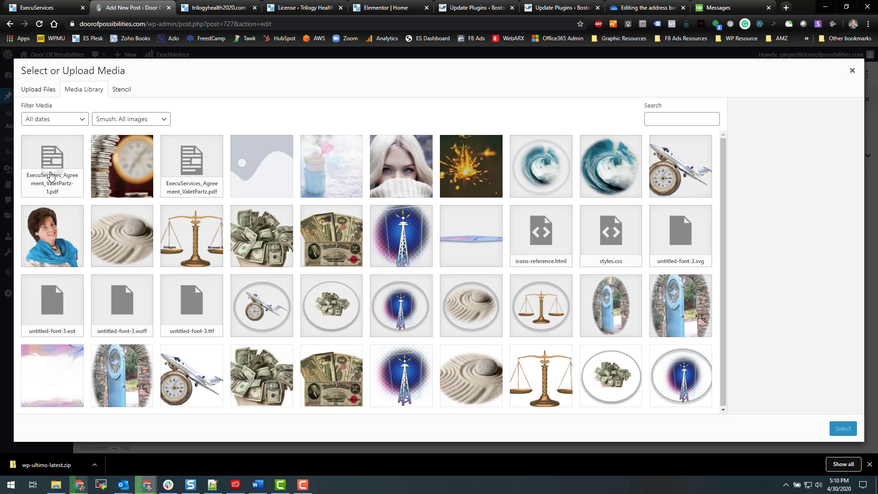
left_click(201, 169)
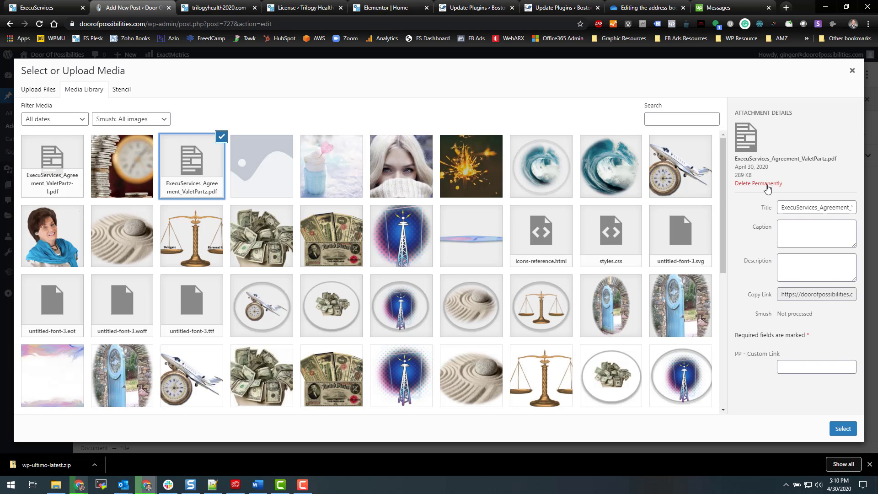
left_click(766, 186)
left_click(482, 94)
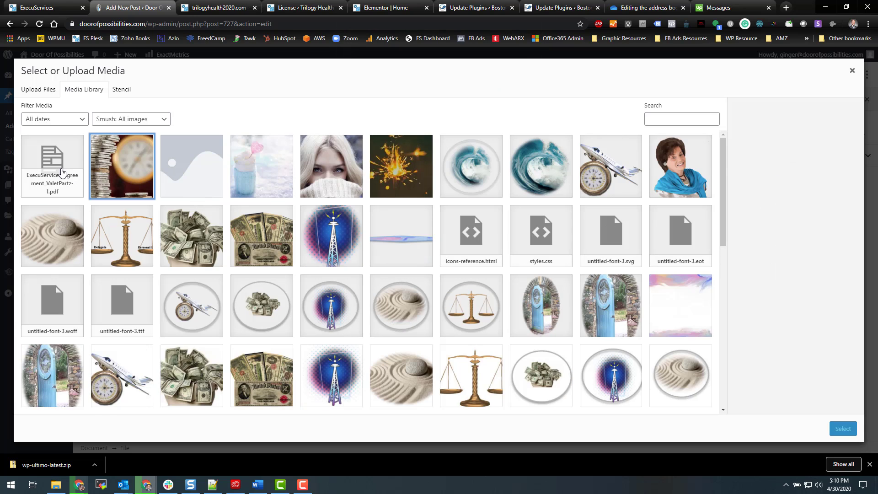
left_click(59, 173)
left_click(757, 185)
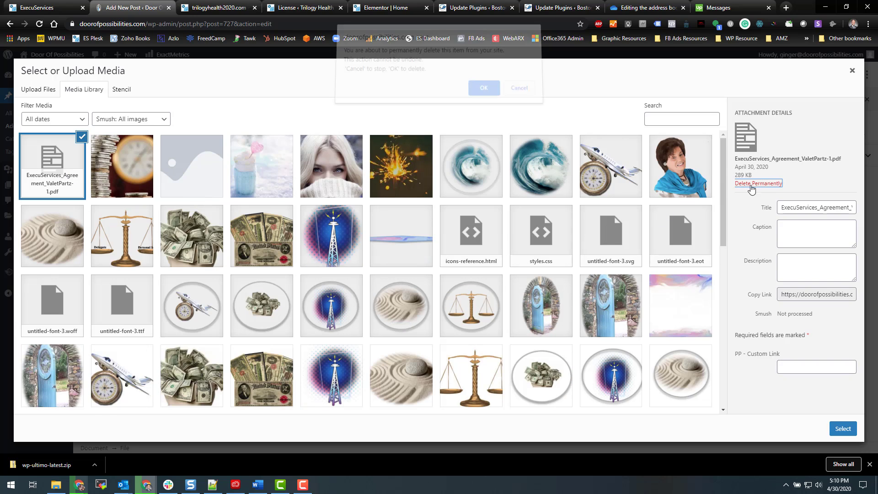
left_click(483, 93)
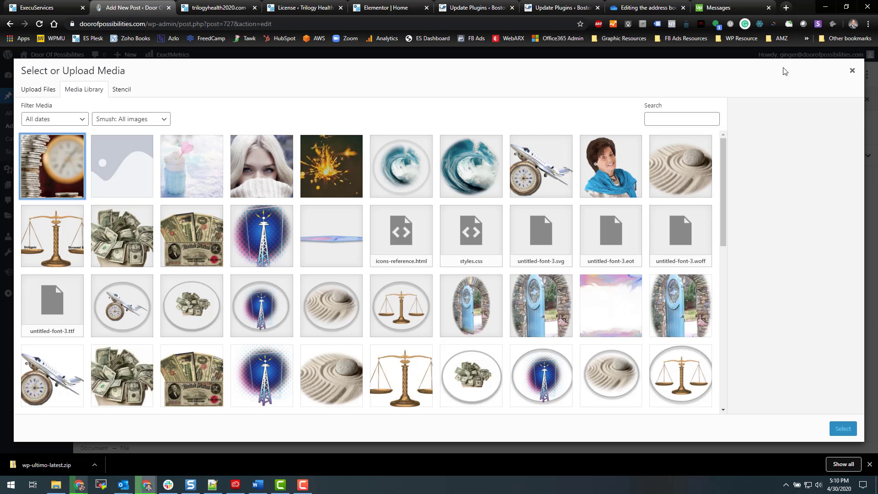
left_click(852, 71)
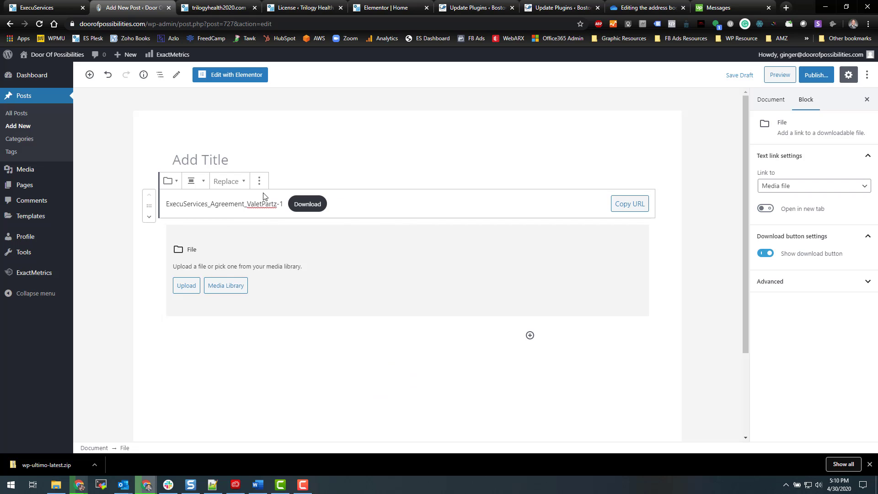
Remove the agreement's File block and the empty File block from the post.
left_click(259, 180)
left_click(271, 327)
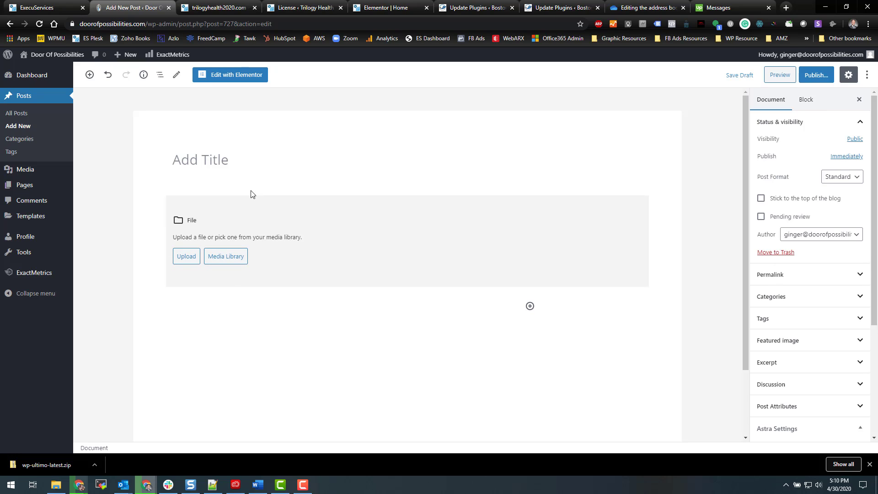
left_click(236, 231)
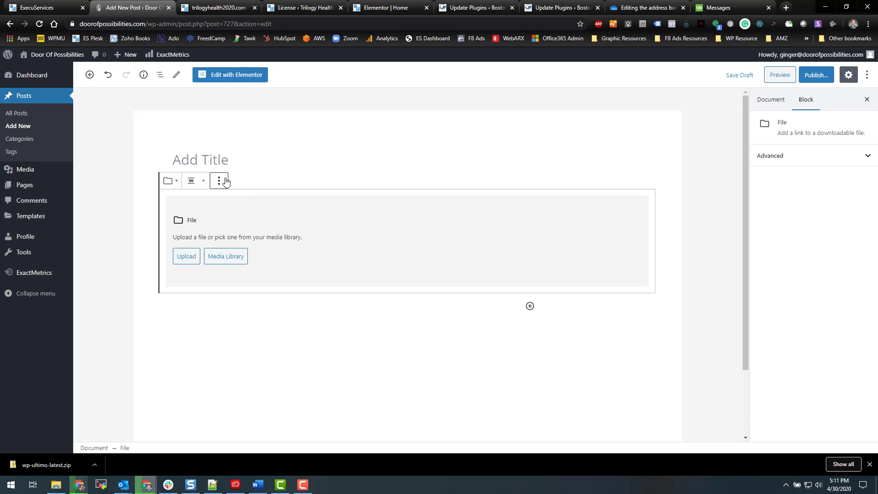
left_click(222, 180)
left_click(245, 328)
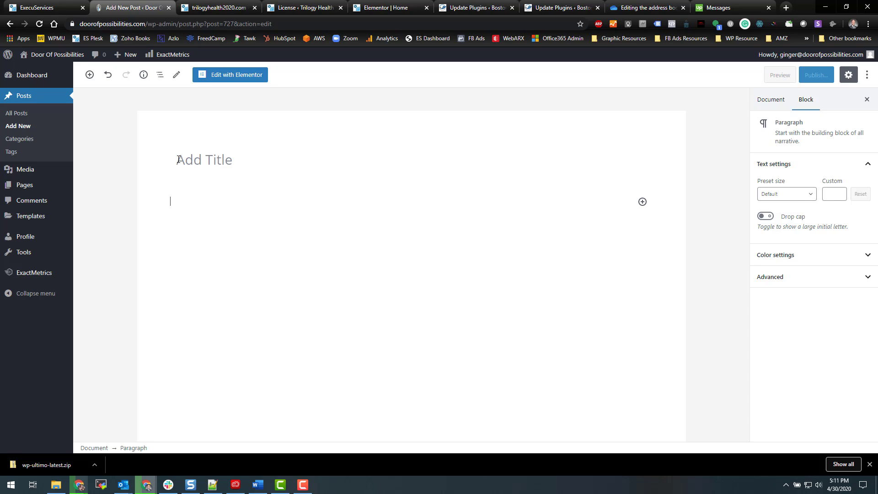
Leave the editor for the list of all posts and move the untitled draft to the trash.
left_click(178, 160)
left_click(194, 199)
left_click(16, 113)
left_click(485, 76)
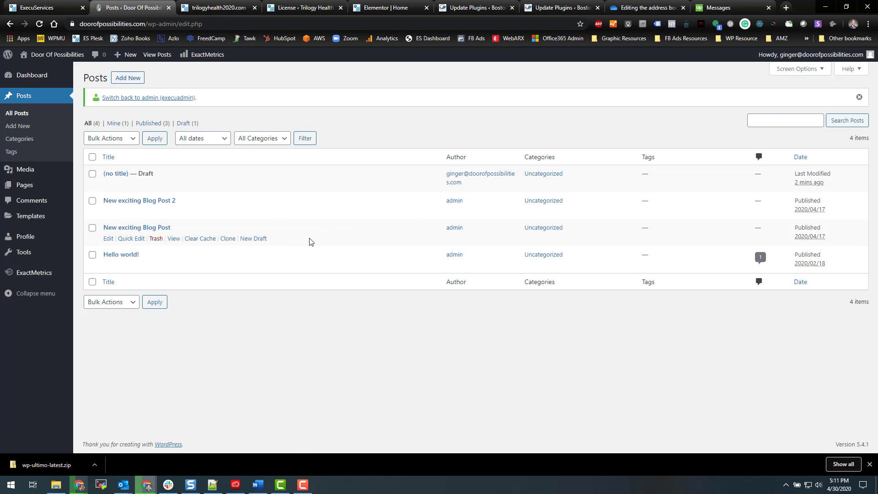
left_click(156, 184)
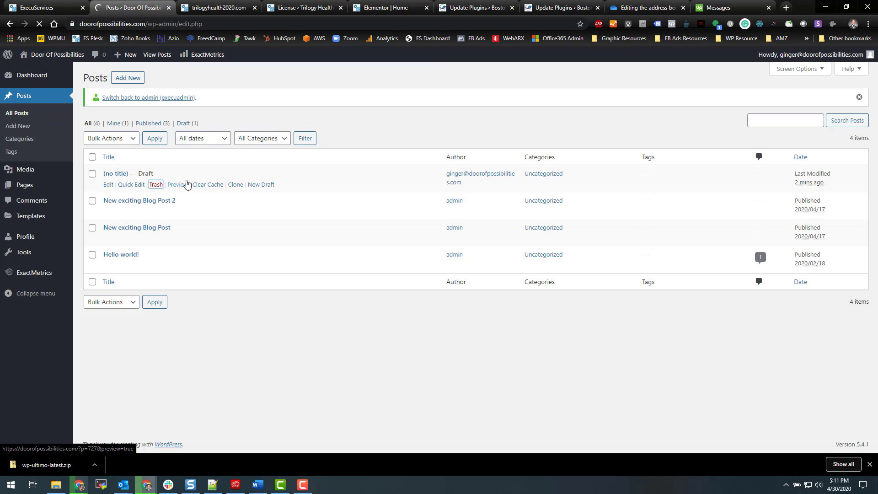
Open "New exciting Blog Post" for editing and select its opening paragraph.
left_click(158, 226)
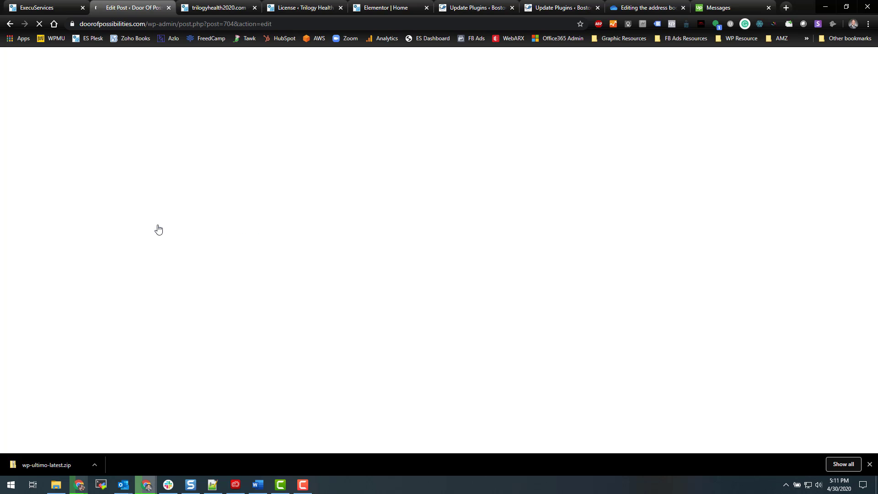
scroll(503, 251, "down", 14)
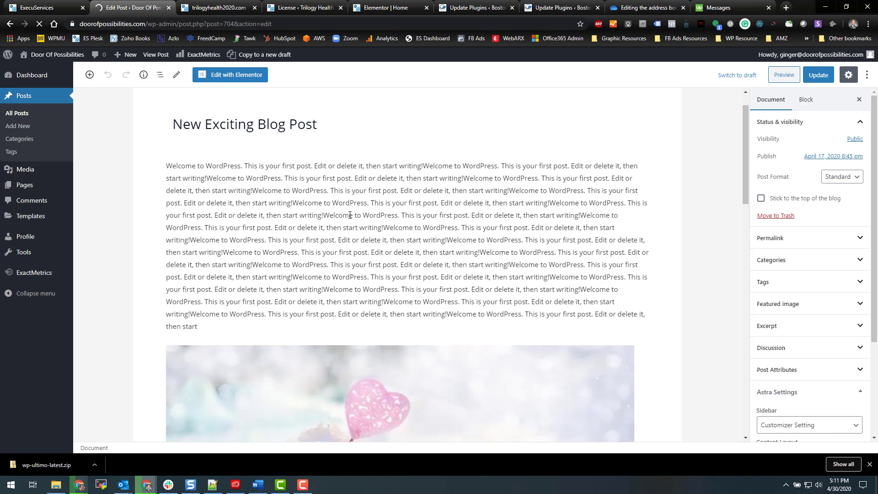
scroll(503, 251, "down", 5)
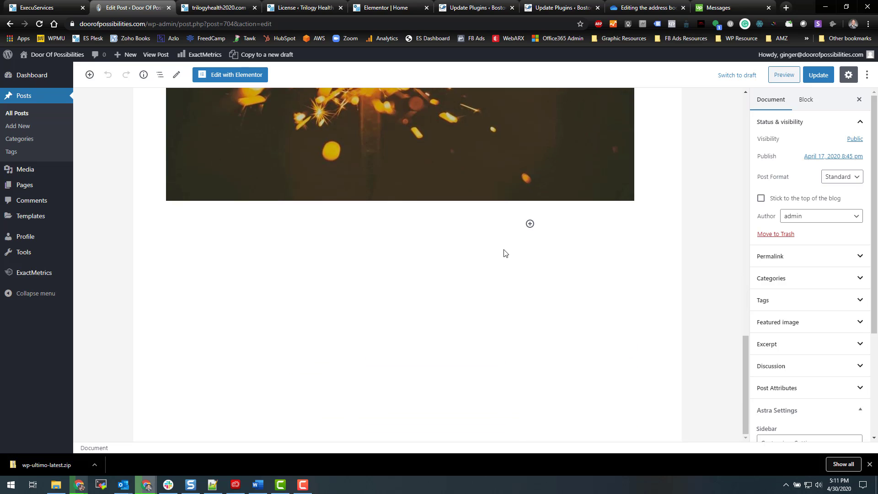
scroll(504, 250, "up", 10)
scroll(506, 251, "up", 10)
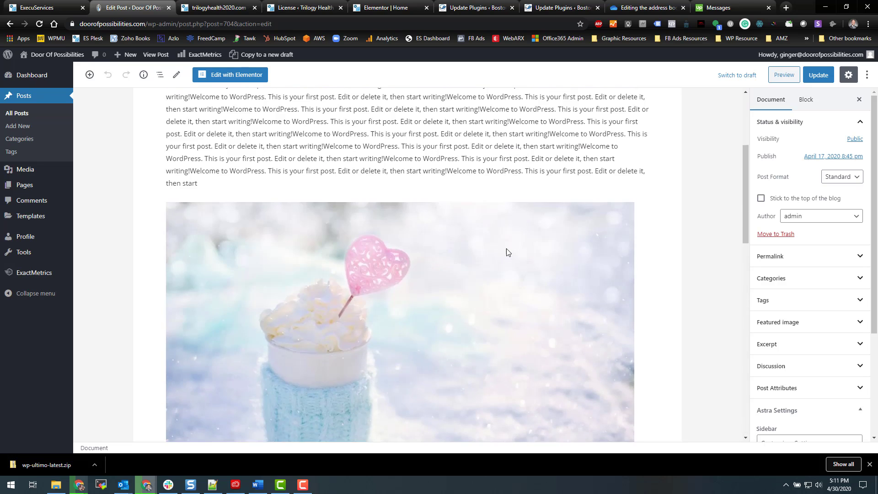
left_click(507, 251)
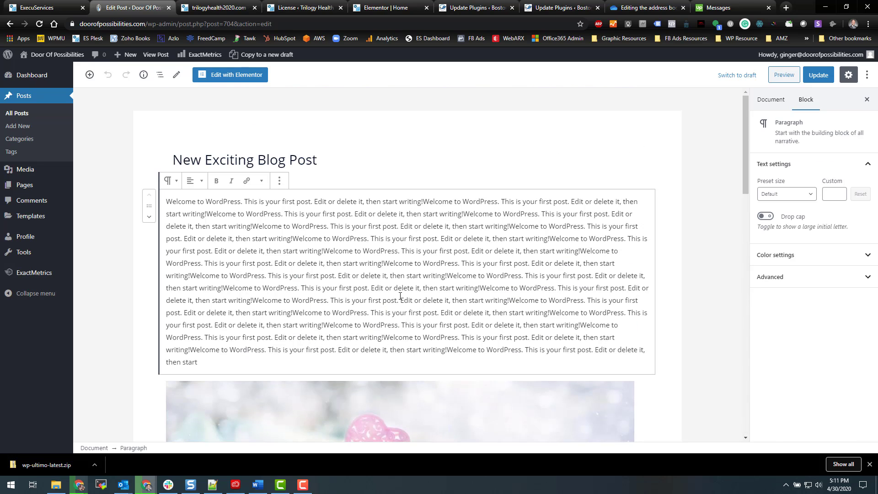
Insert a block after the opening paragraph and add ExecuServices_Agreement_ValetPartz.pdf from the Valet Partz folder there as a File block.
left_click(279, 180)
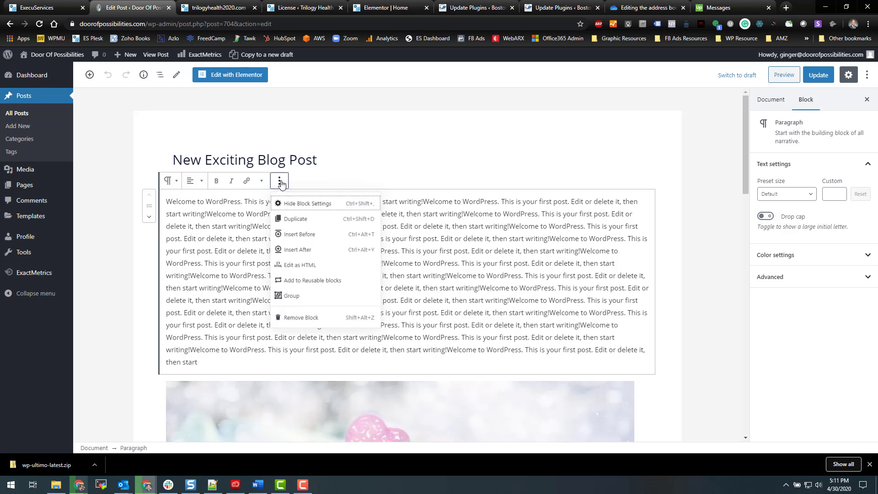
left_click(299, 254)
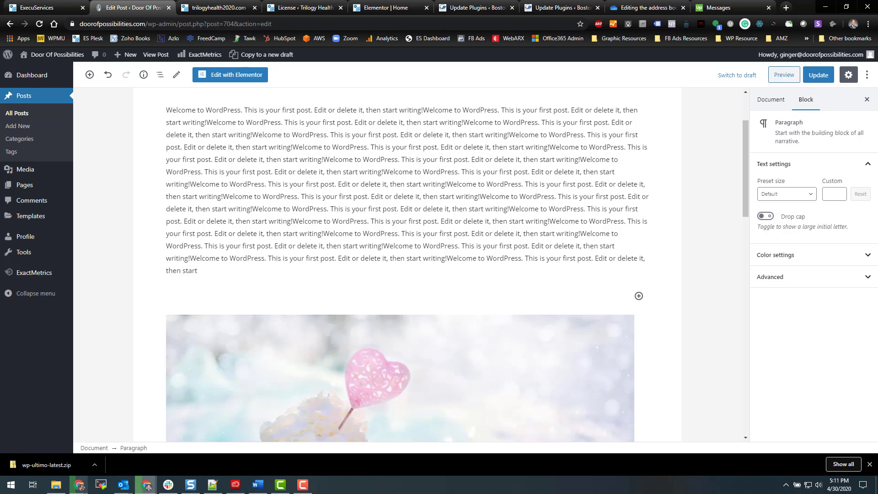
left_click_drag(877, 73, 536, 52)
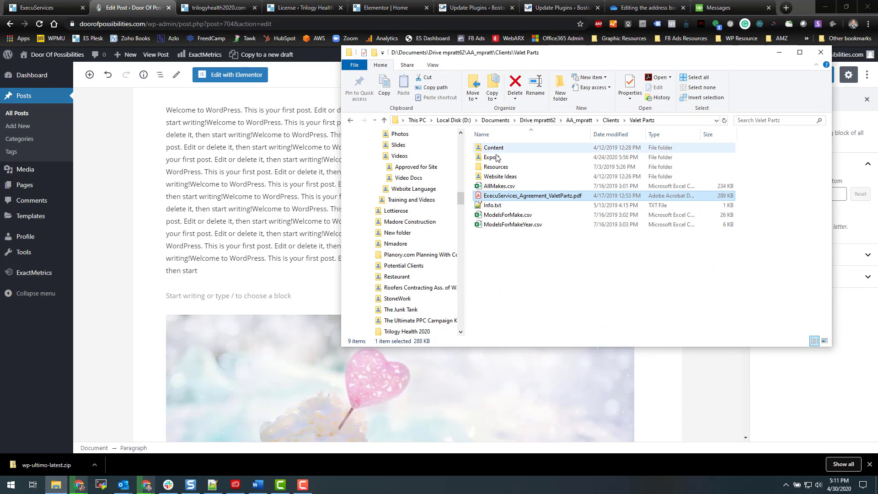
left_click_drag(486, 198, 226, 284)
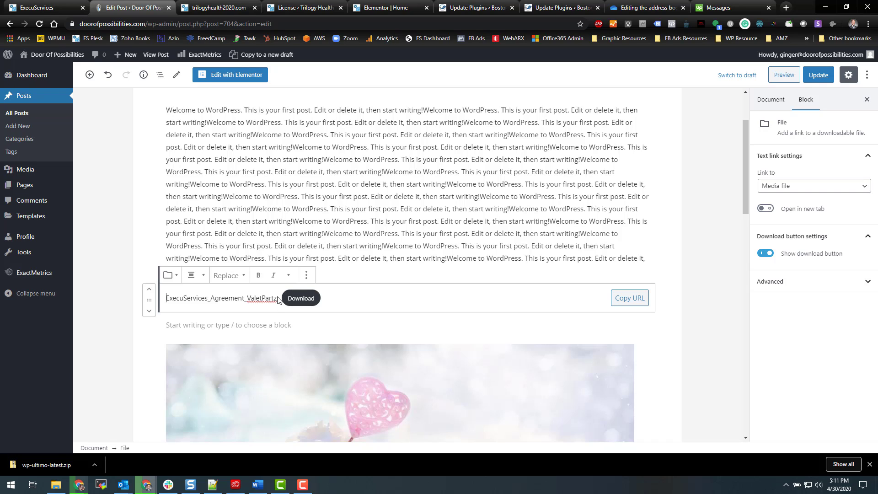
Replace the File block's link text with "This is a great file to download:".
left_click_drag(276, 299, 167, 303)
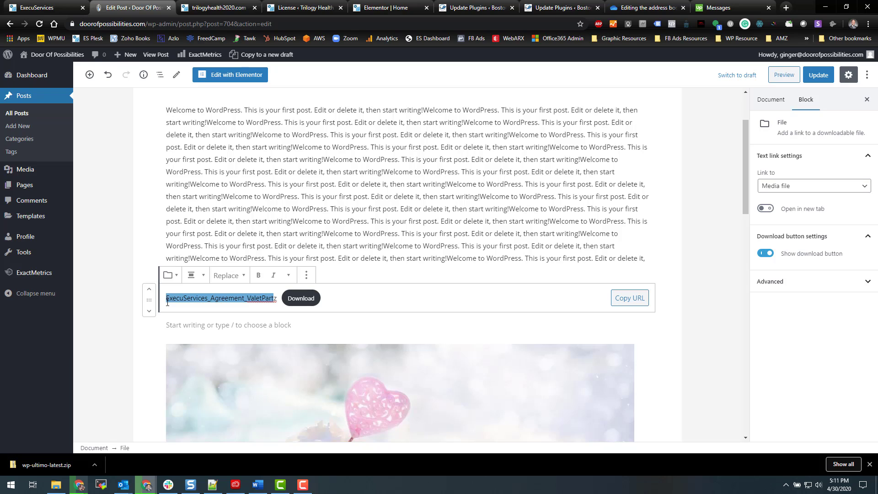
left_click(278, 302)
double_click(276, 298)
type("th")
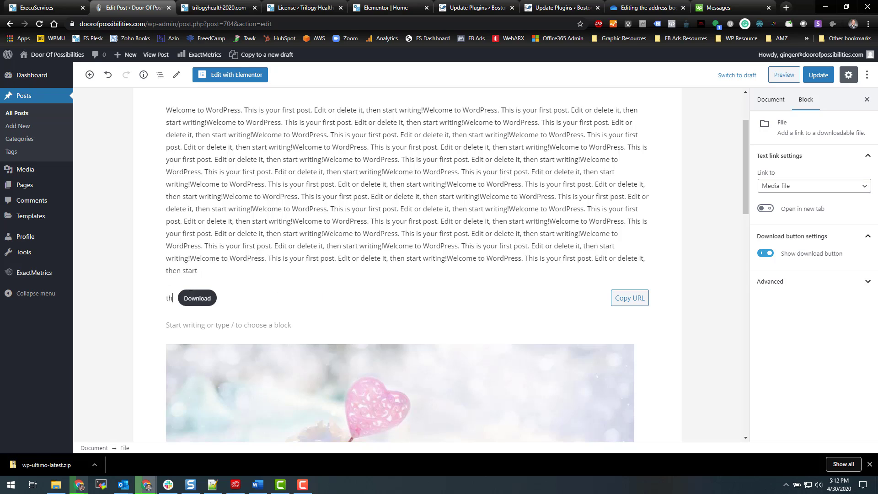
type("This is a g")
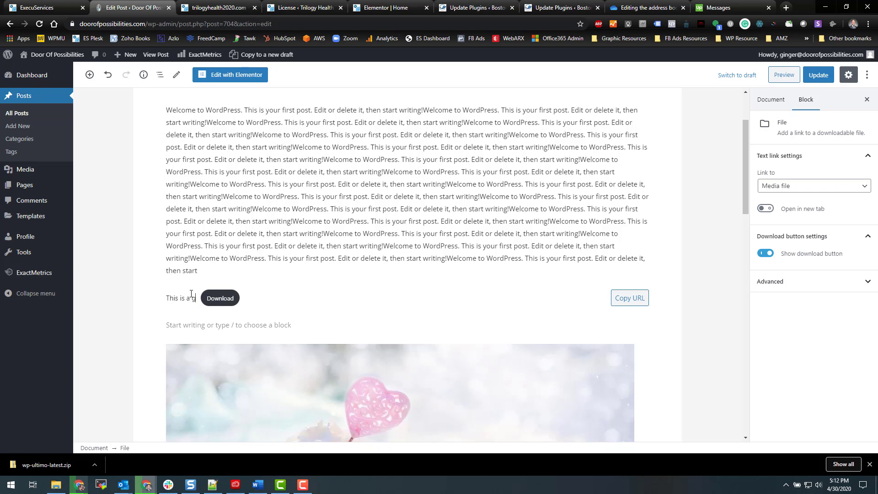
type("reat file to do")
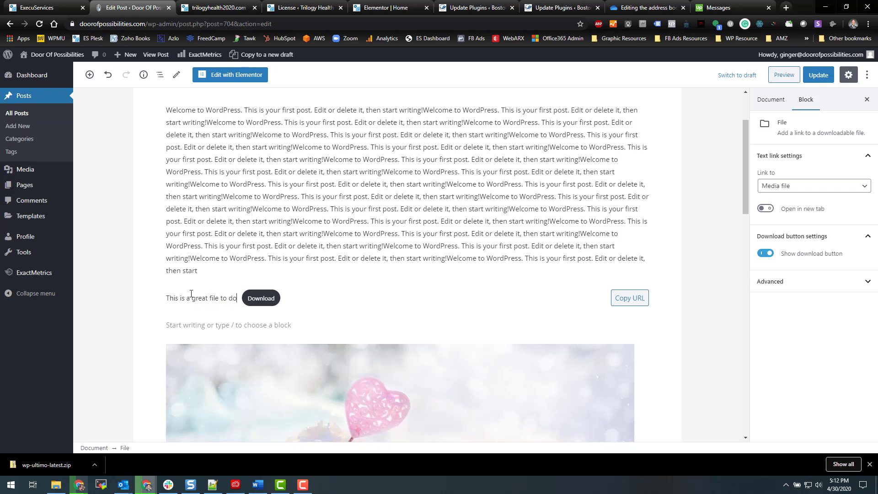
type("wnload")
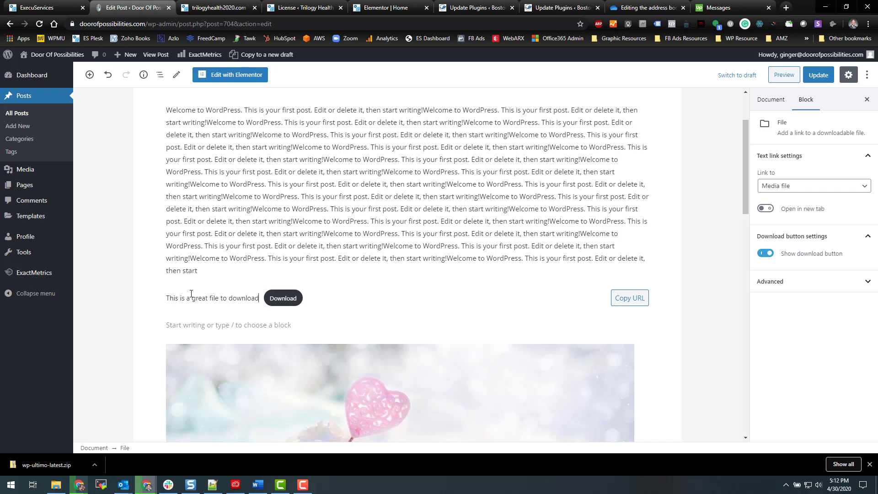
type(":")
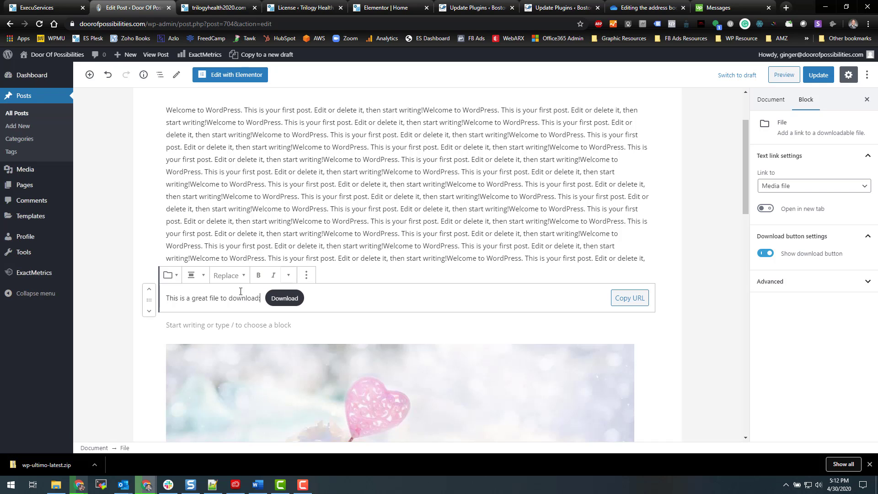
Italicize the word "download" in the File block's link text.
double_click(237, 300)
left_click(273, 275)
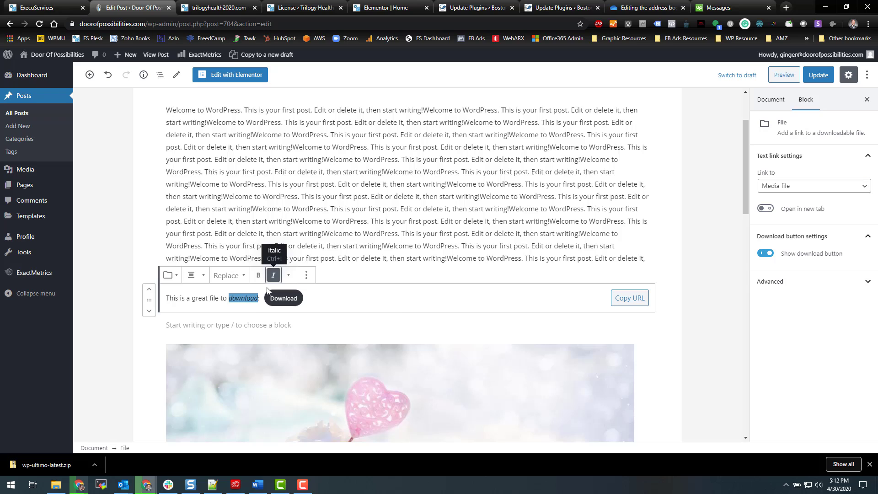
left_click(199, 298)
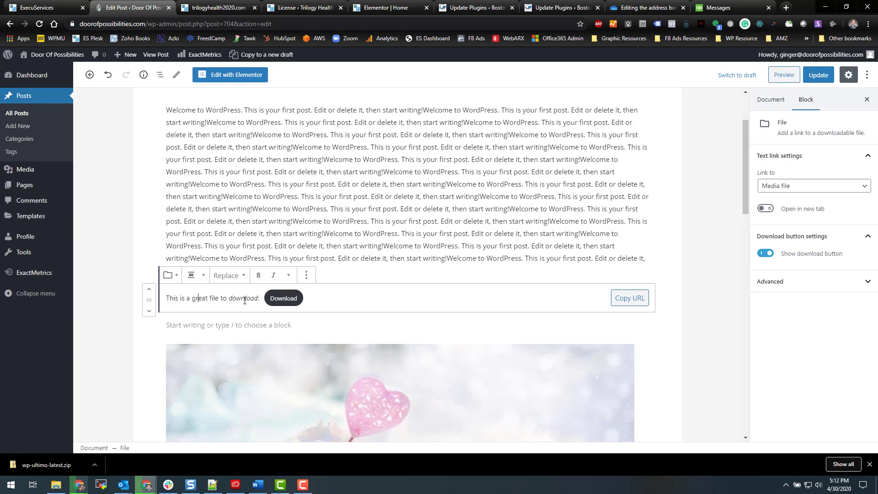
Copy the PDF's URL from the File block and paste it into a new paragraph block directly below.
left_click(631, 301)
left_click(396, 312)
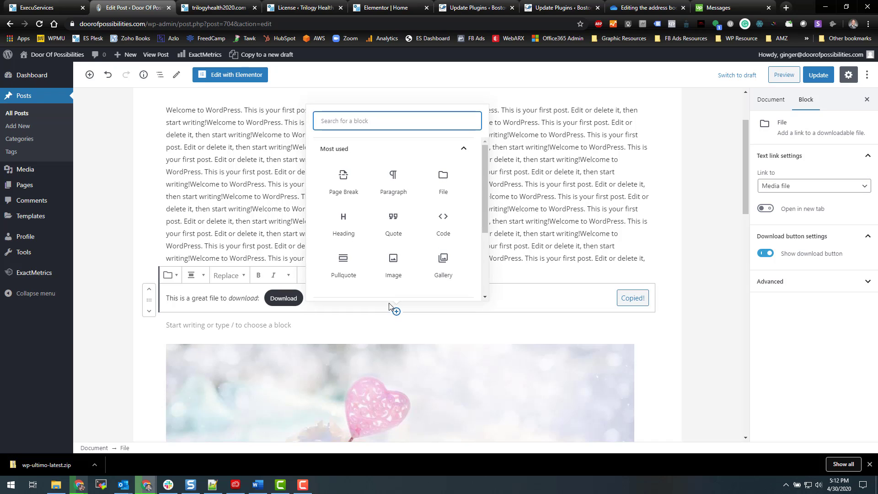
left_click(388, 185)
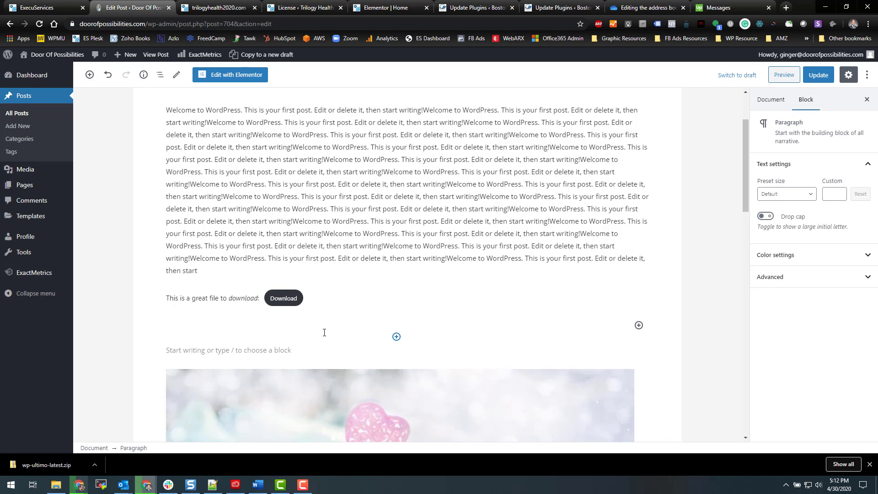
key("ctrl+v")
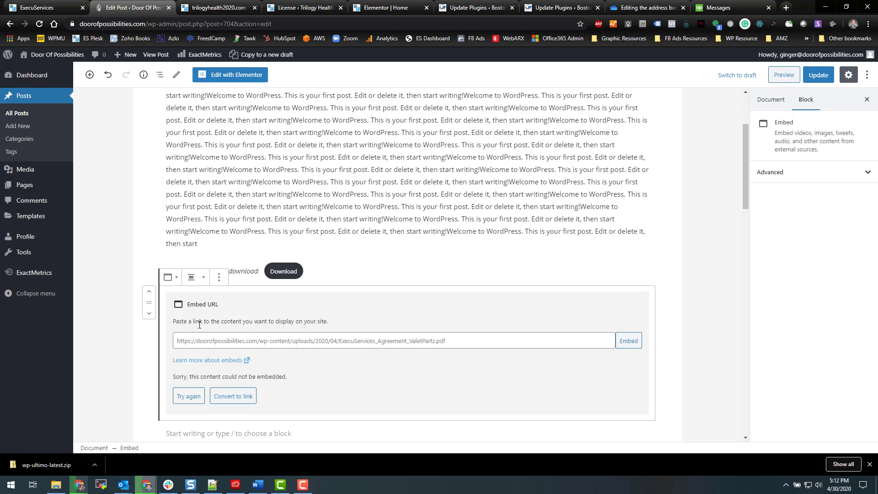
Try converting the PDF embed to a link, undo the conversion and retry embedding the URL.
left_click(234, 396)
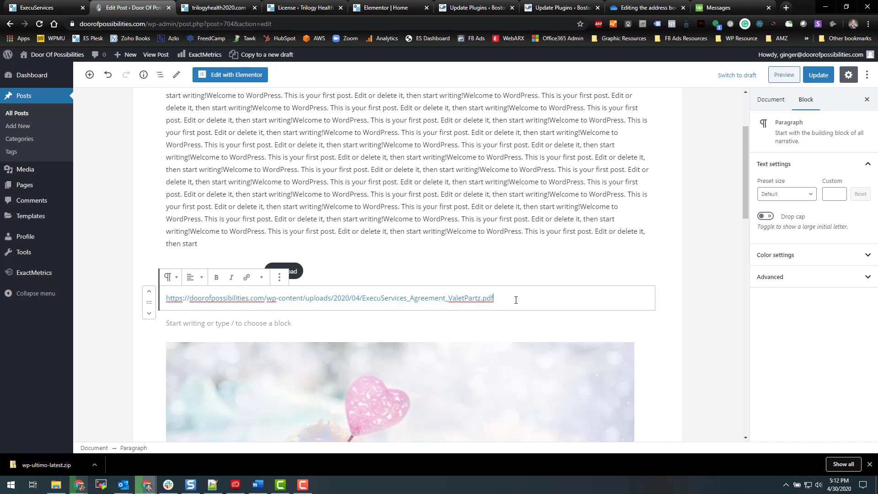
key("ctrl+z")
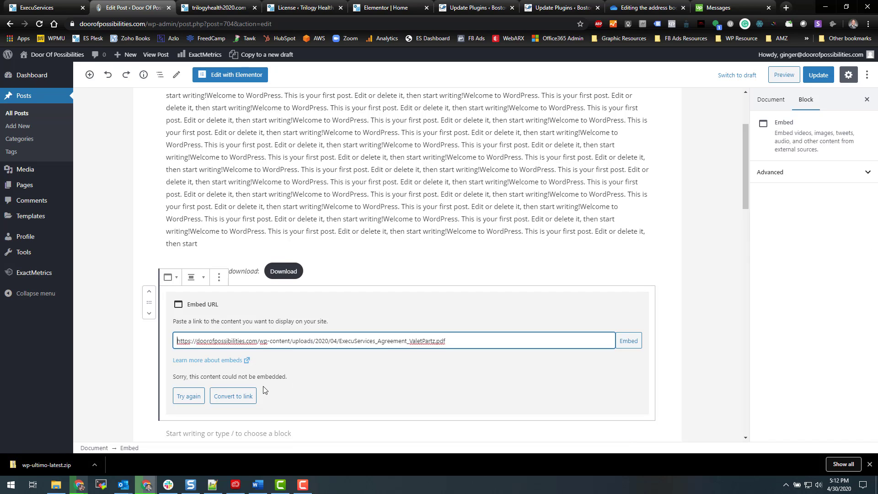
scroll(305, 374, "down", 1)
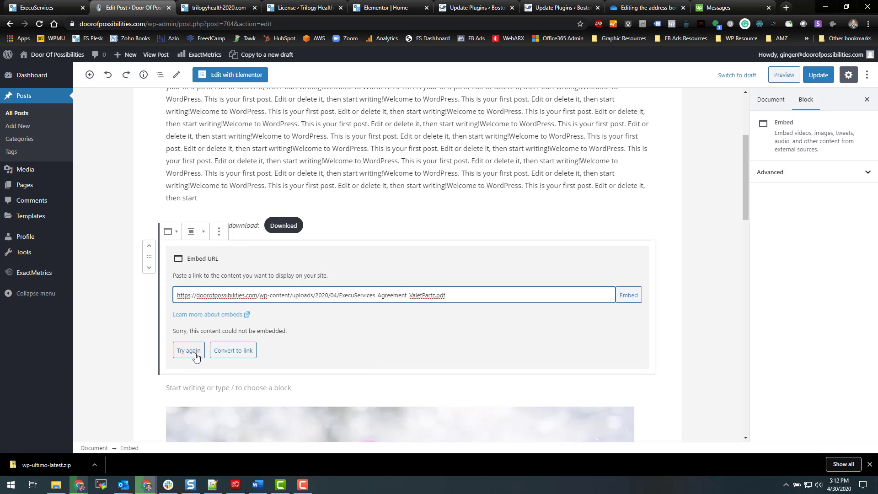
left_click(631, 294)
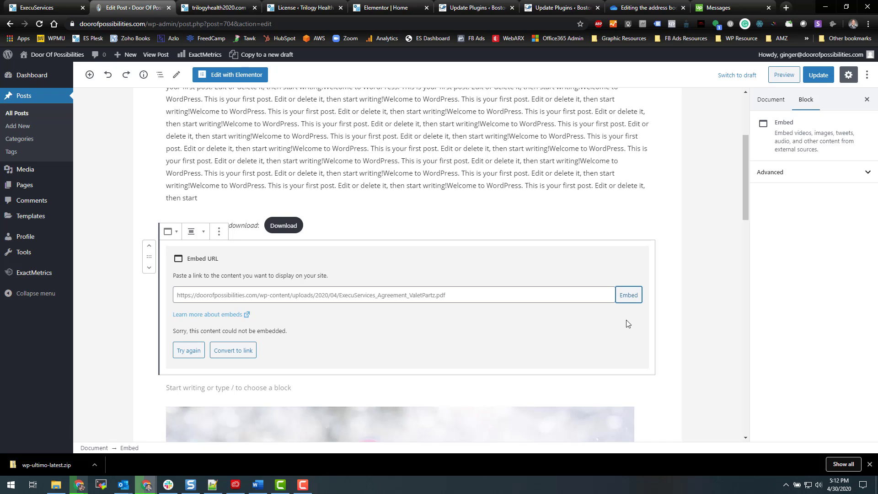
Check the Embed block's transform, alignment and other block options, and remove the block from the post.
left_click(270, 332)
left_click(172, 232)
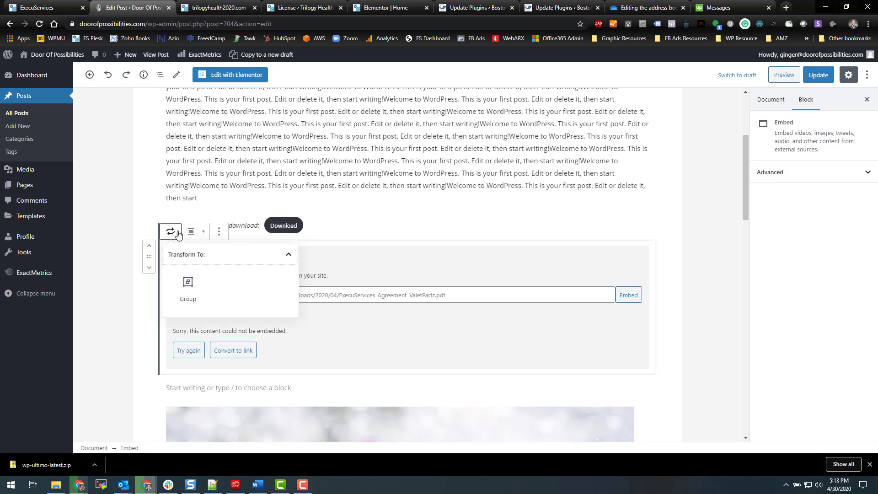
left_click(197, 233)
left_click(219, 232)
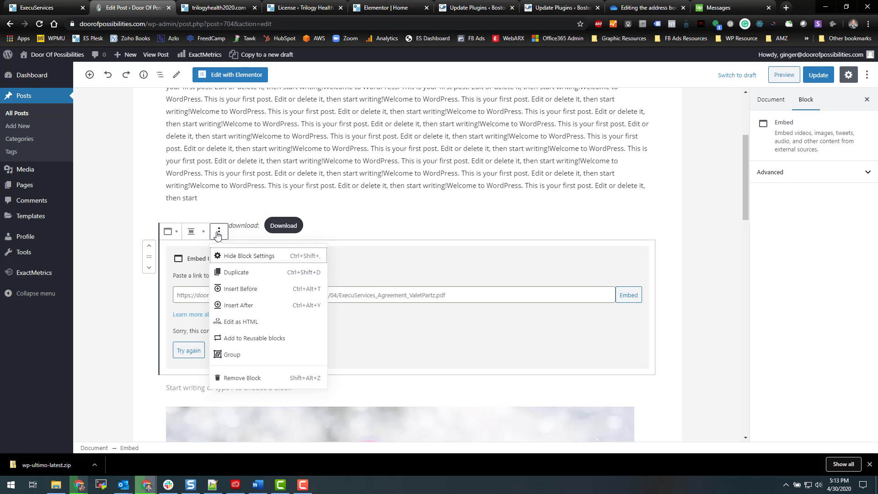
left_click(378, 287)
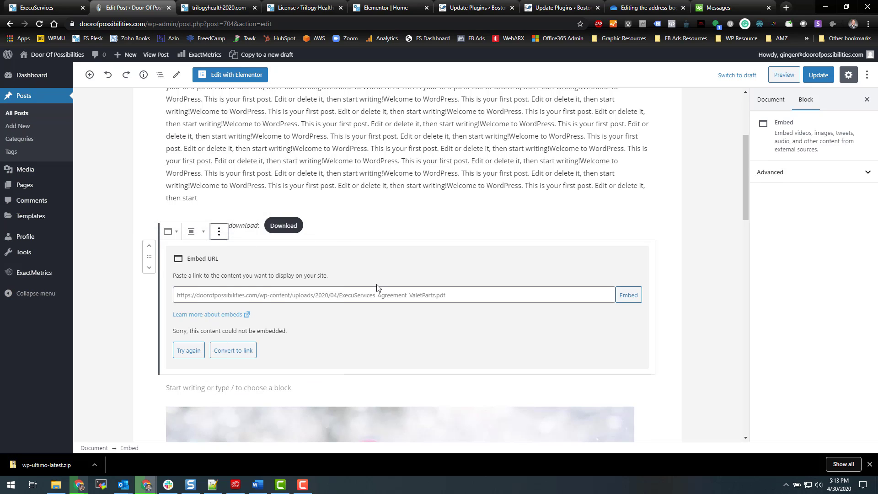
left_click(455, 294)
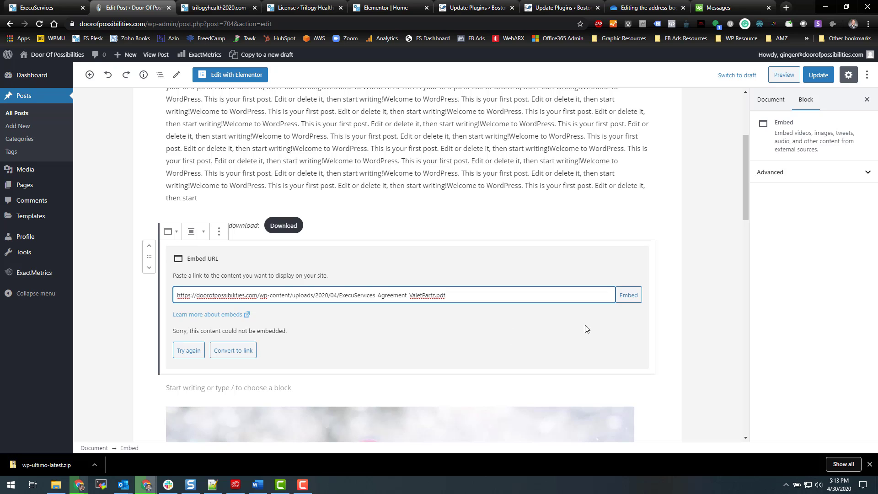
left_click(219, 237)
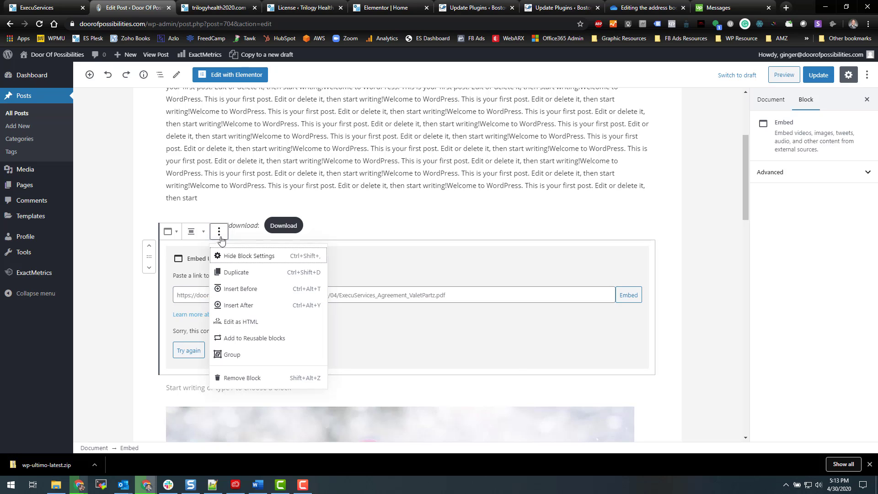
left_click(241, 380)
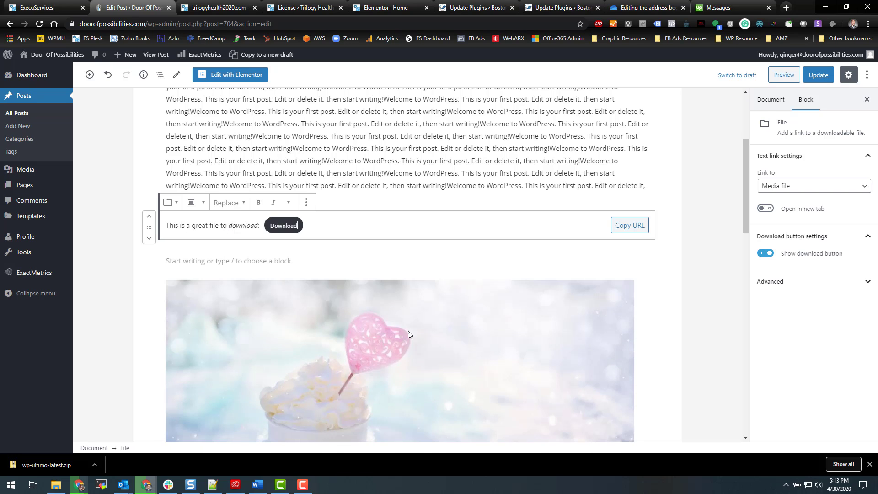
Update the published post with the new download File block.
left_click(808, 77)
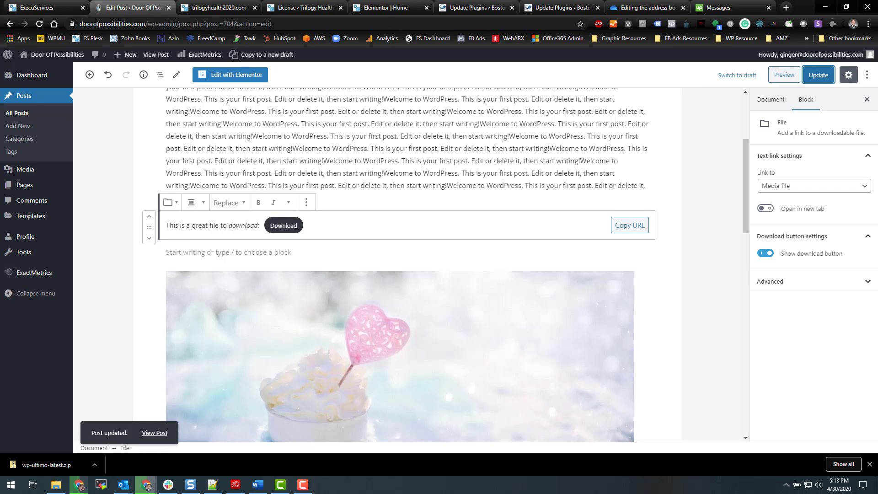
scroll(398, 202, "up", 2)
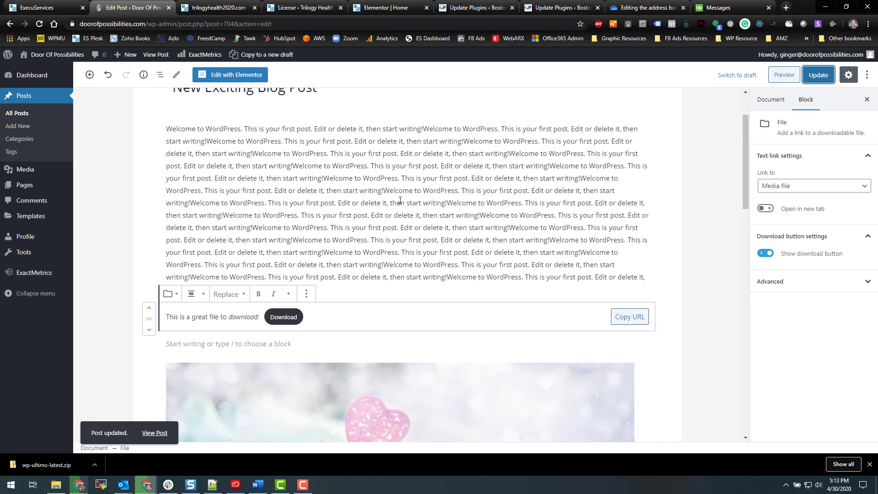